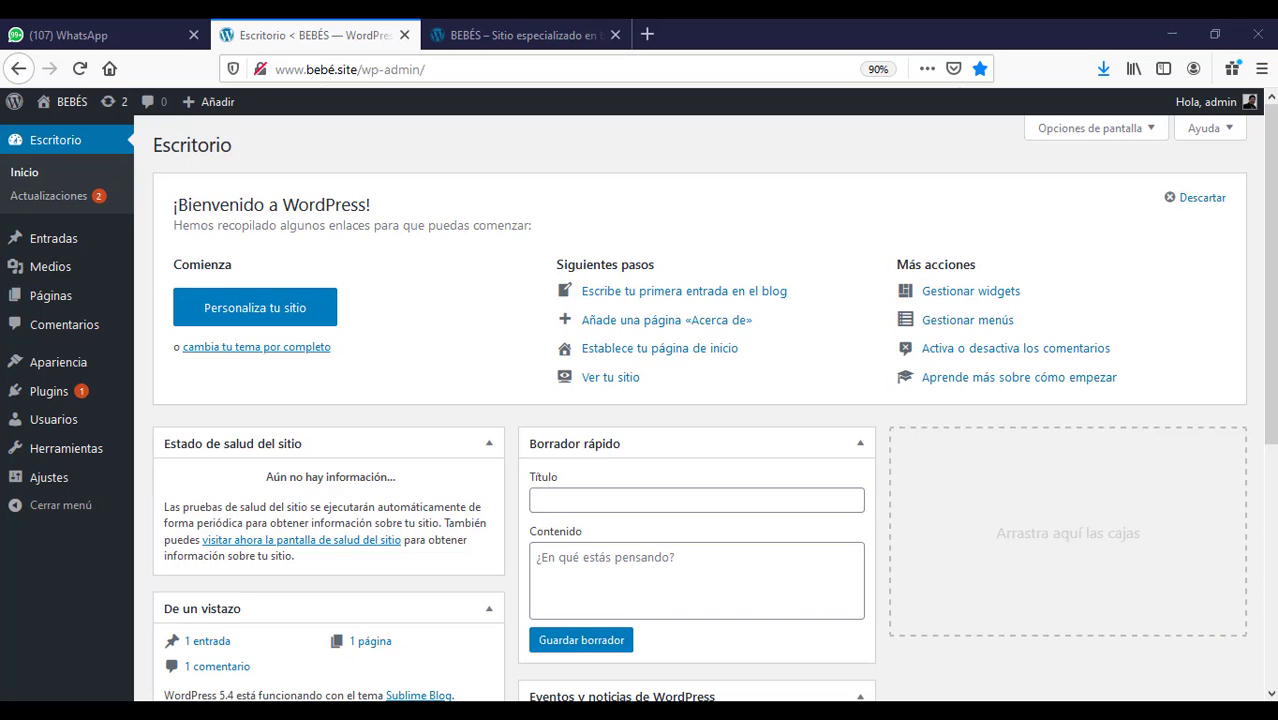
# View the public BEBÉS site's front page alongside the WordPress admin dashboard and its post options.
pyautogui.click(510, 36)
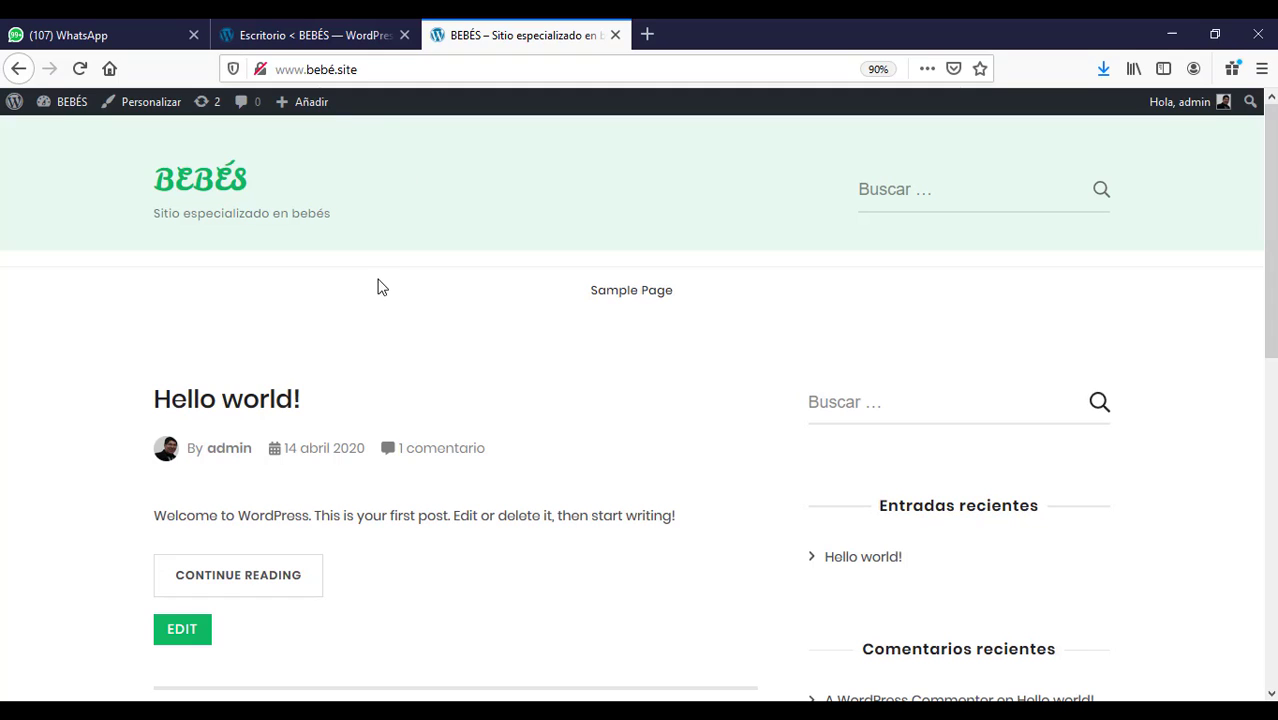
pyautogui.click(328, 30)
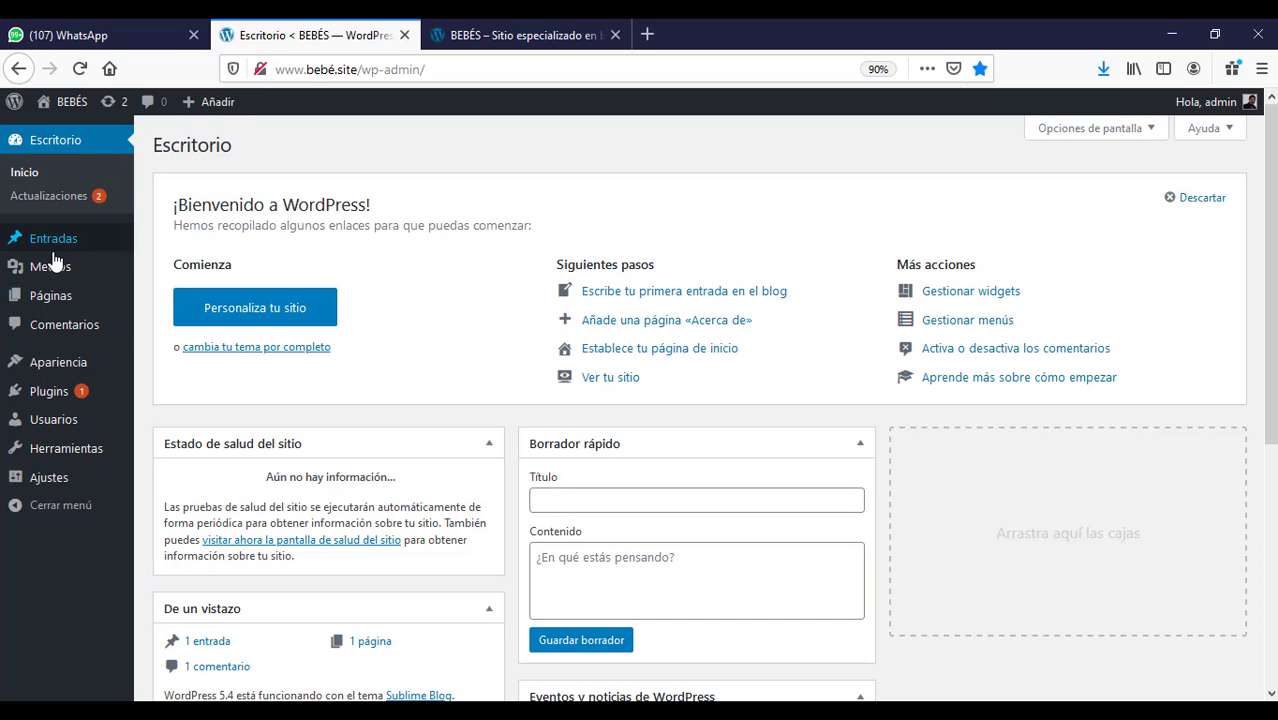
pyautogui.moveTo(50, 240)
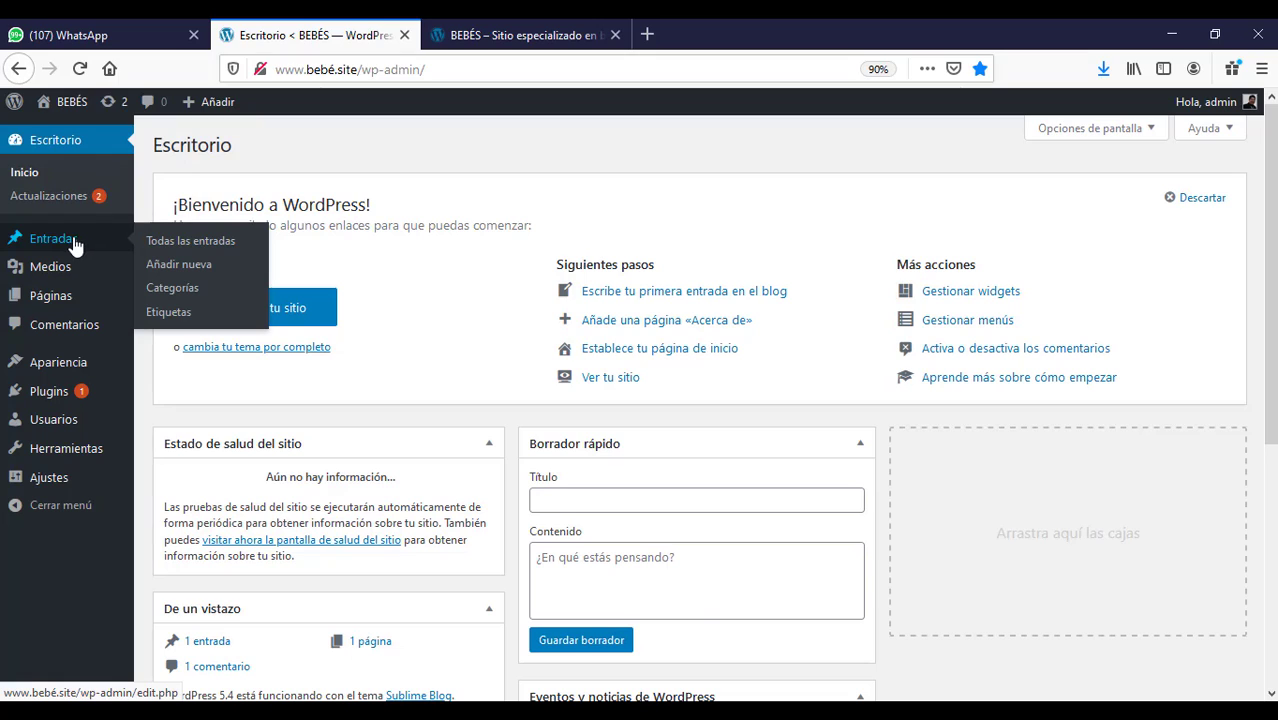
pyautogui.click(531, 37)
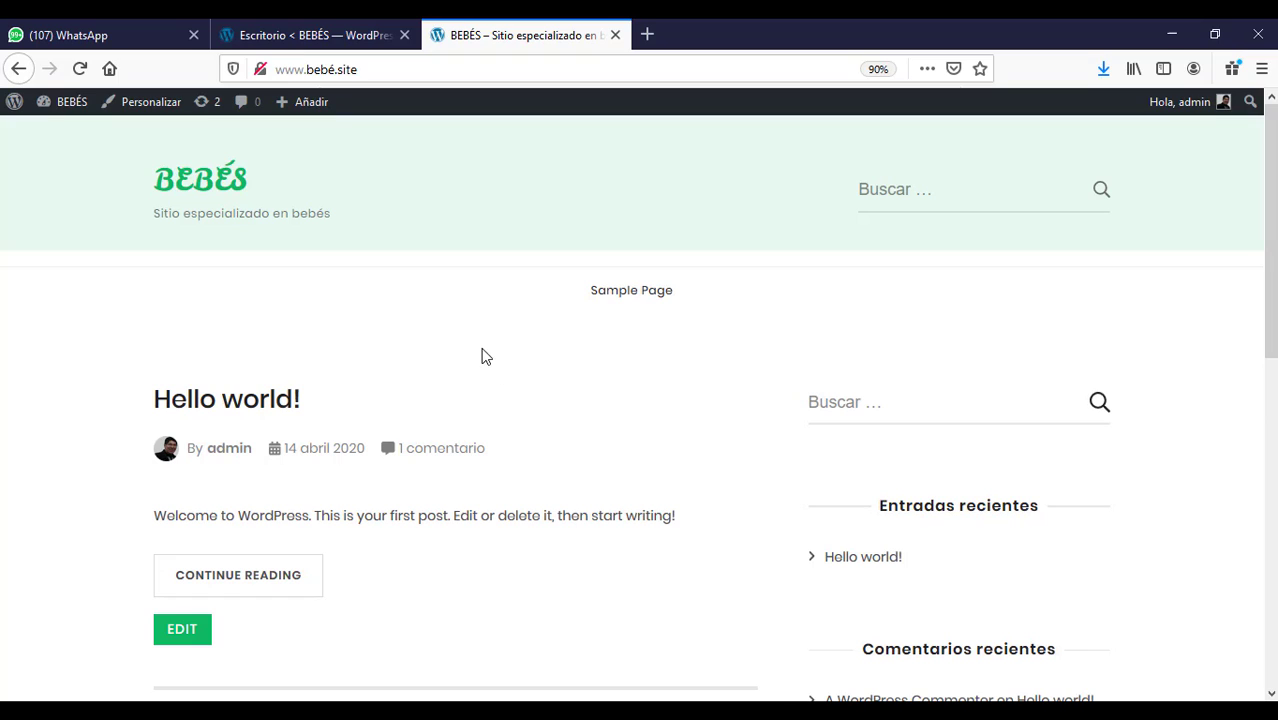
pyautogui.click(288, 37)
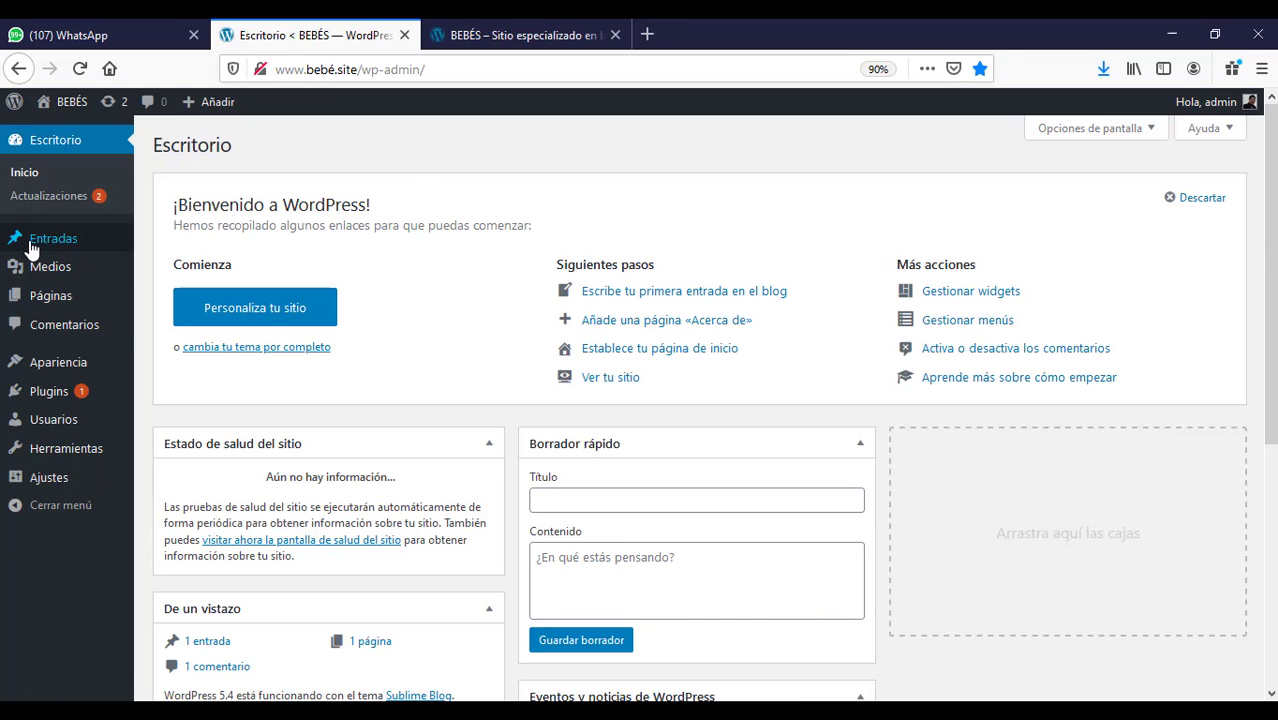
# Open the list of all posts and compare it with the public site's front page.
pyautogui.moveTo(30, 243)
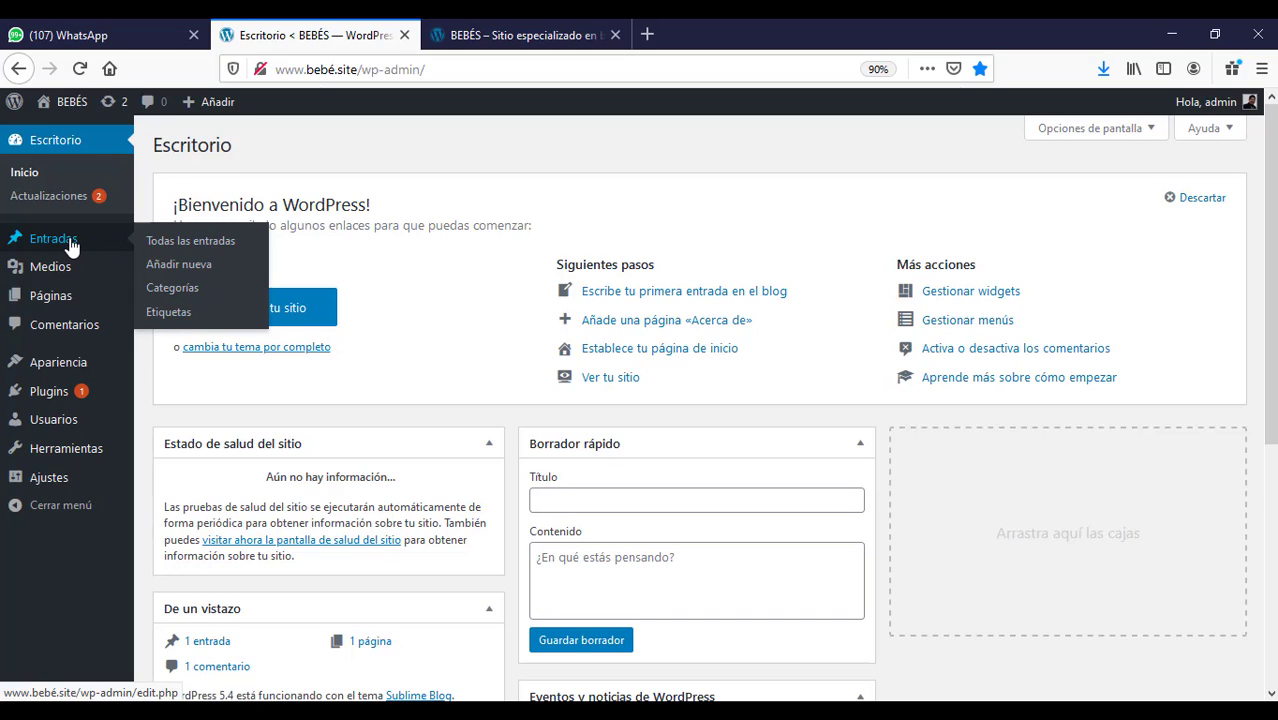
pyautogui.click(197, 248)
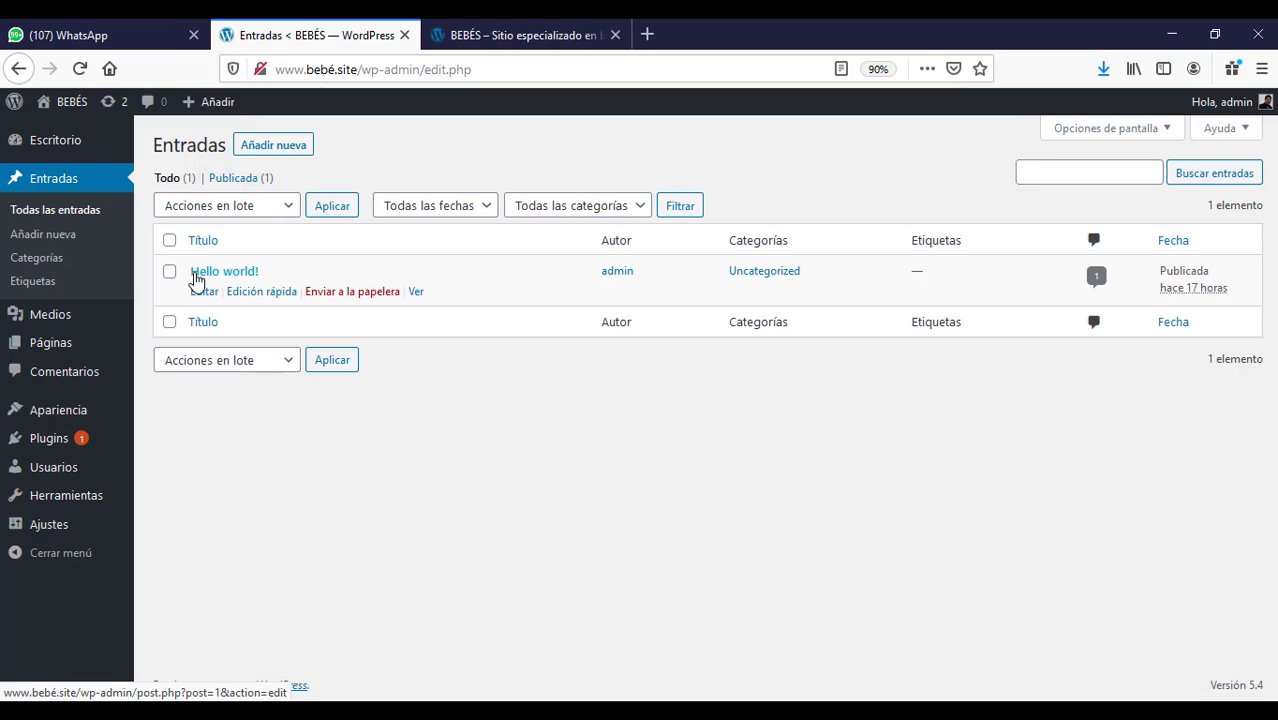
pyautogui.click(541, 28)
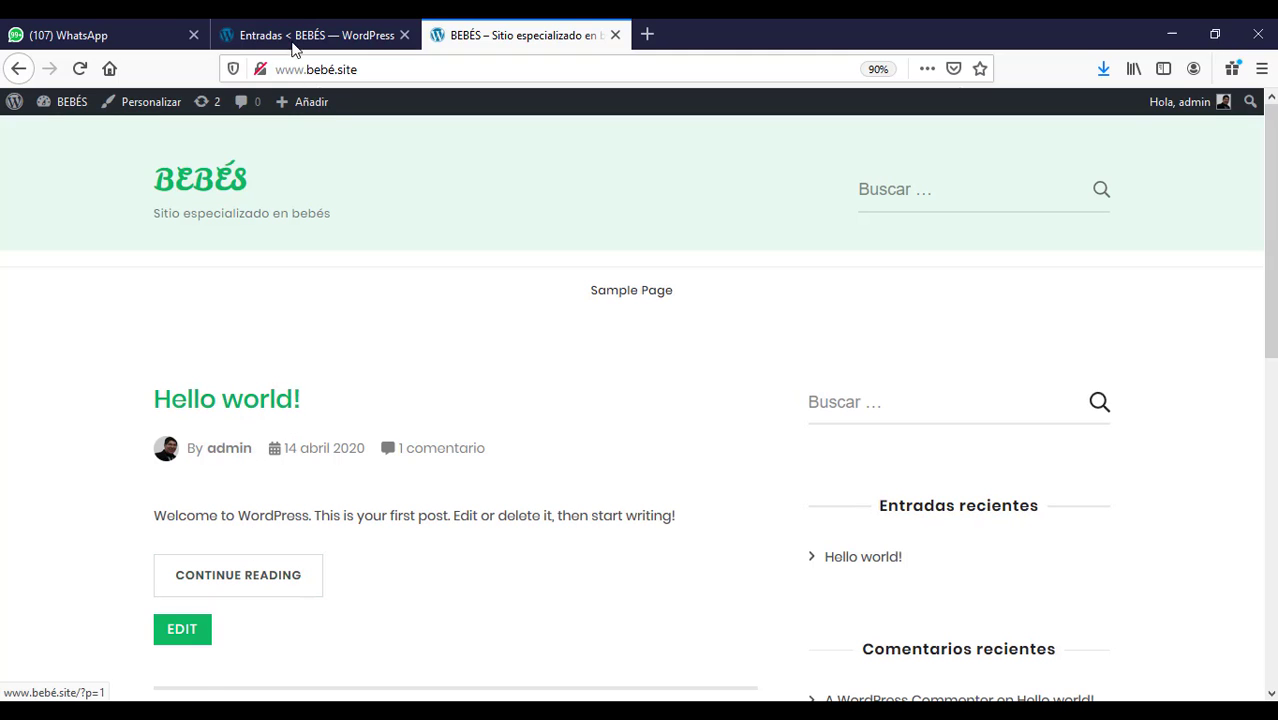
pyautogui.click(253, 36)
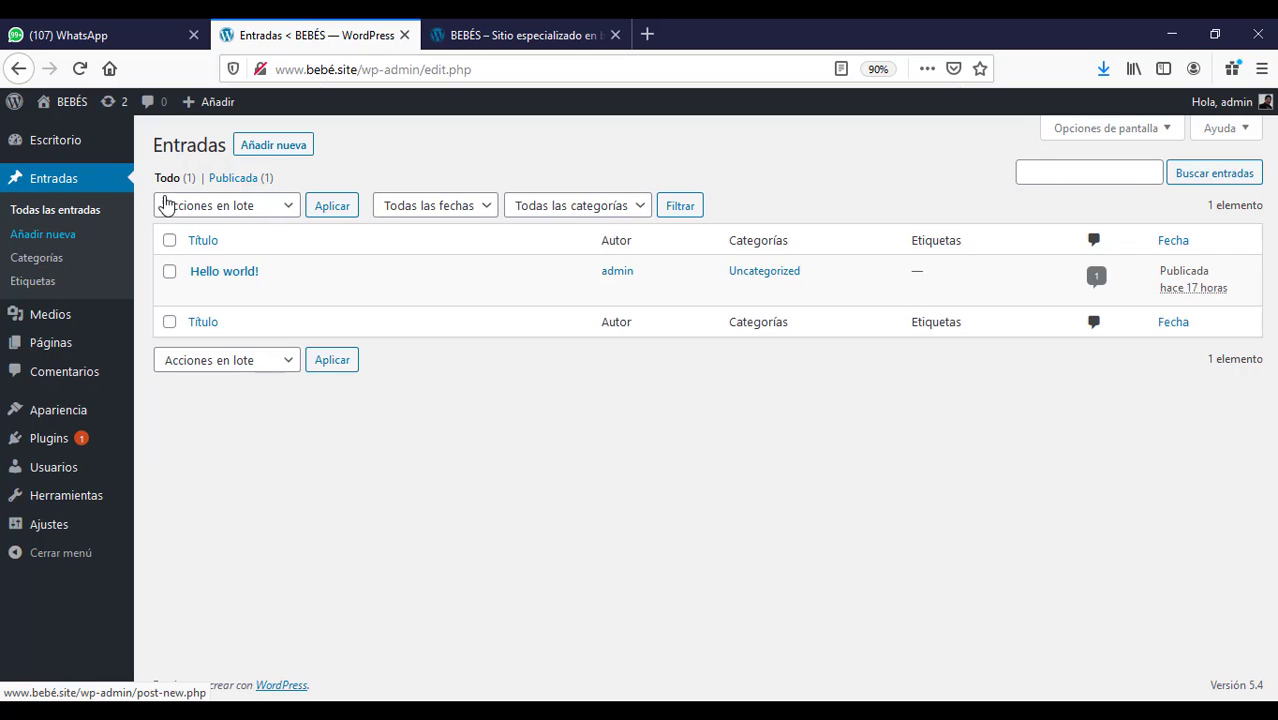
# Create a new post titled "Saludos" with the paragraph "Esta página está en mantenimiento...".
pyautogui.click(275, 146)
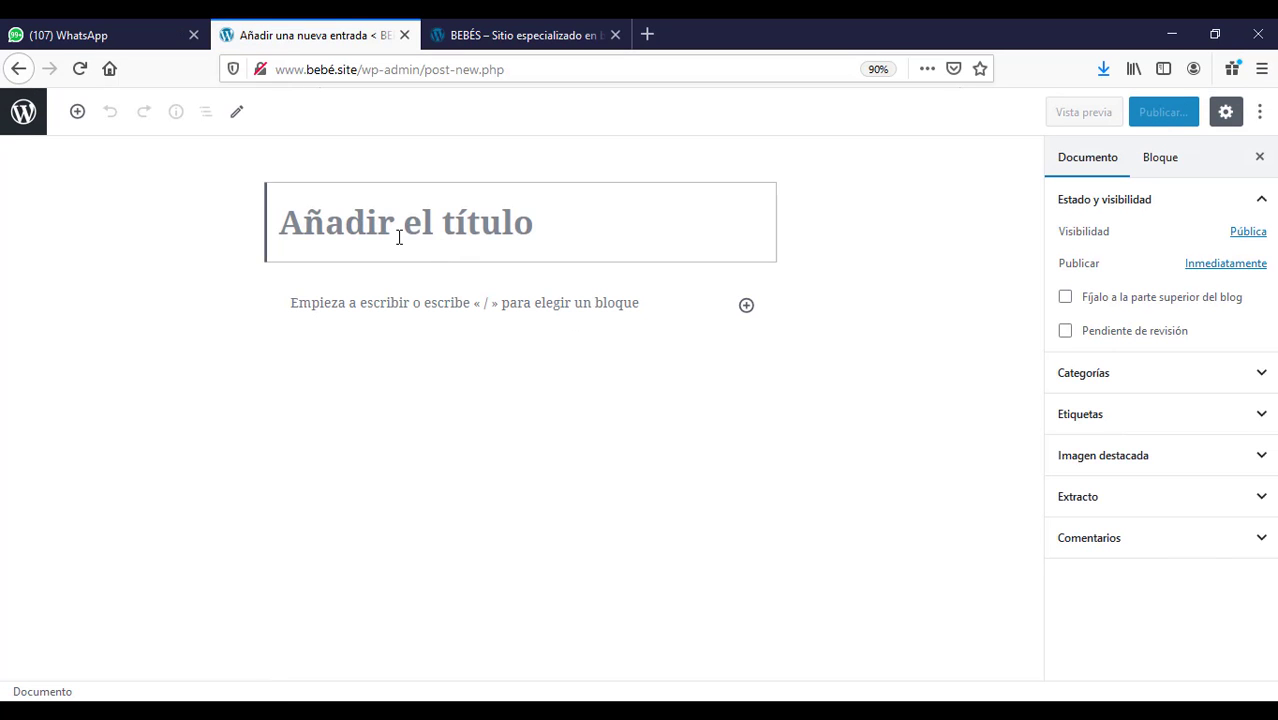
pyautogui.write('Saludos')
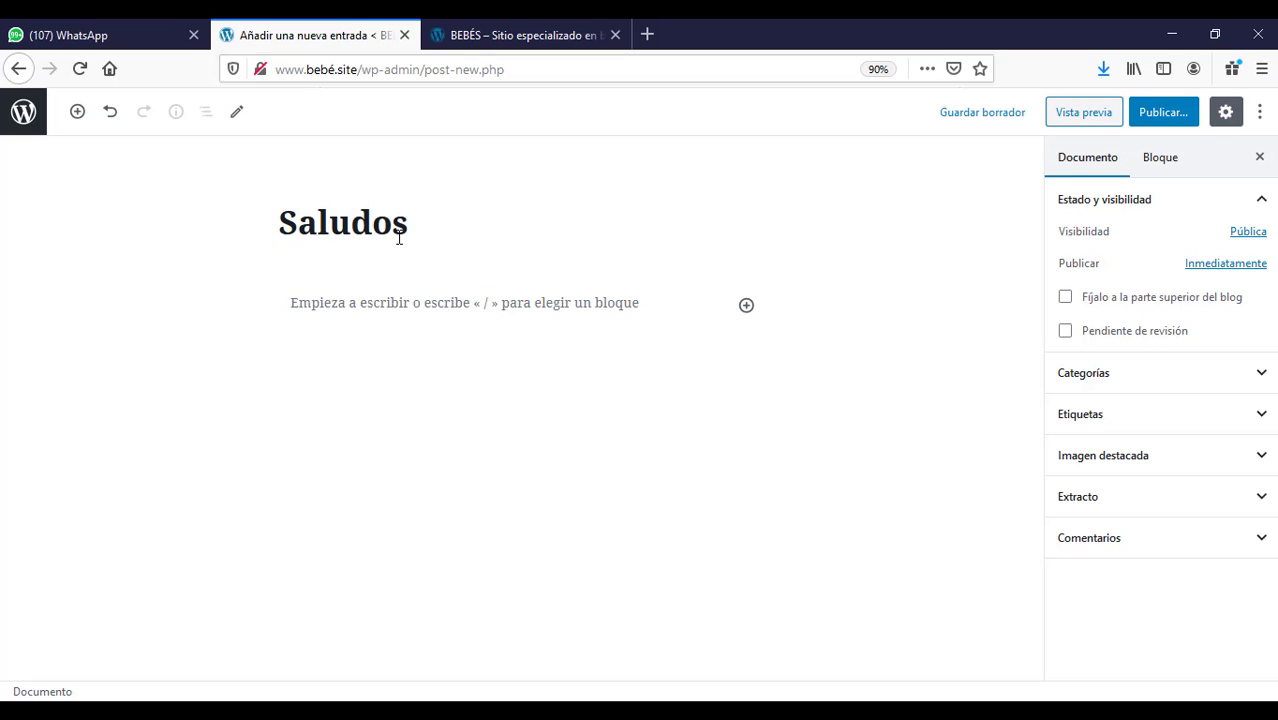
pyautogui.click(354, 295)
pyautogui.write('Est')
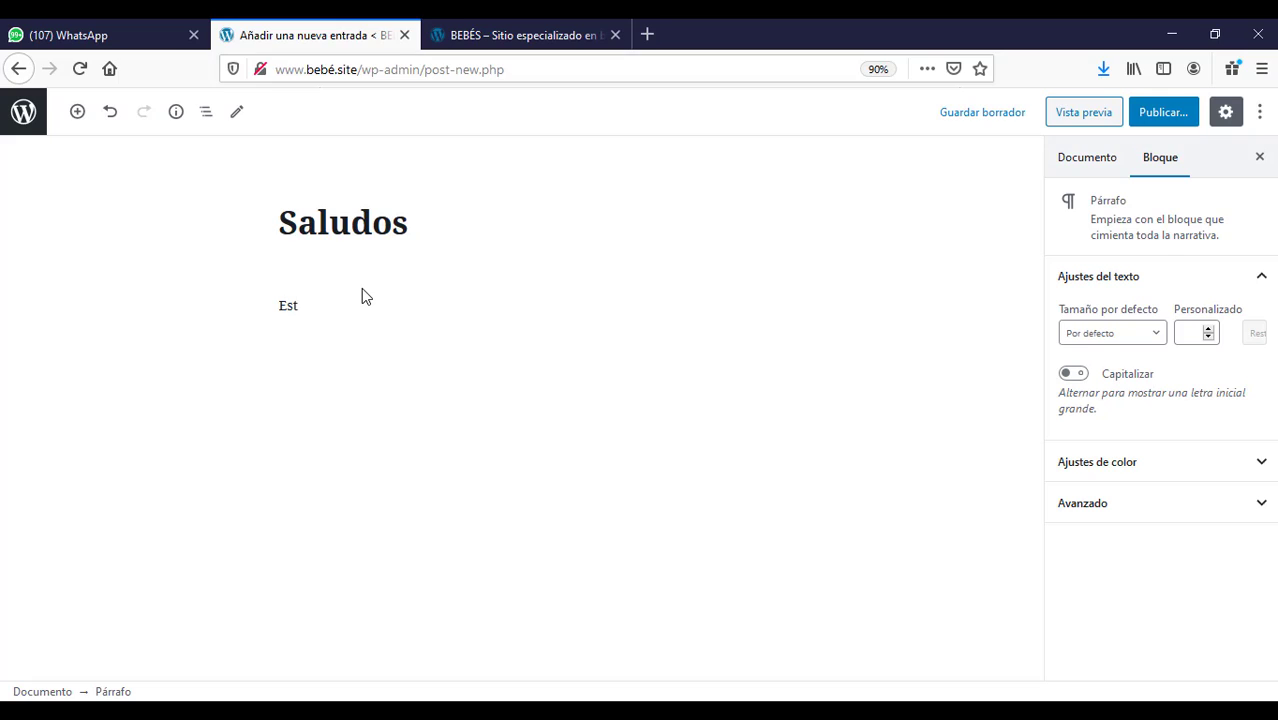
pyautogui.write('a página está enmantei')
pyautogui.press('BackSpace')
pyautogui.press('BackSpace')
pyautogui.press('BackSpace')
pyautogui.press('BackSpace')
pyautogui.press('BackSpace')
pyautogui.press('BackSpace')
pyautogui.write('mantenimiento')
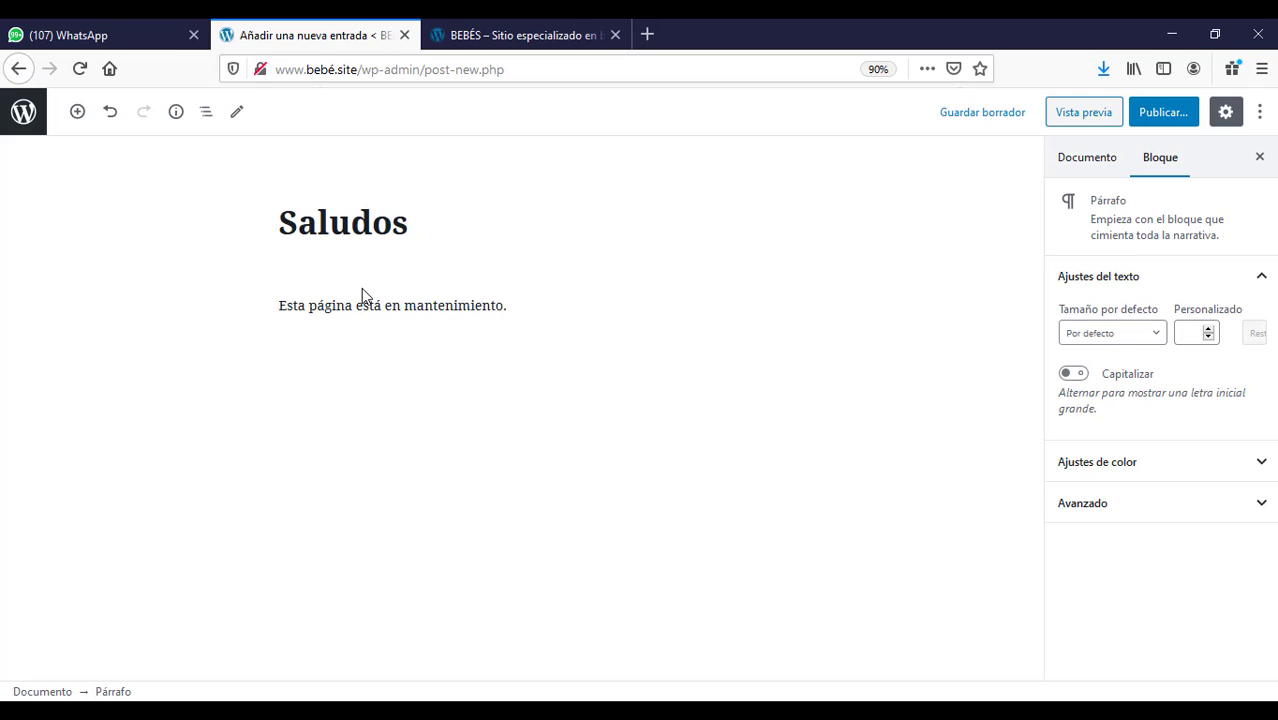
pyautogui.write('...')
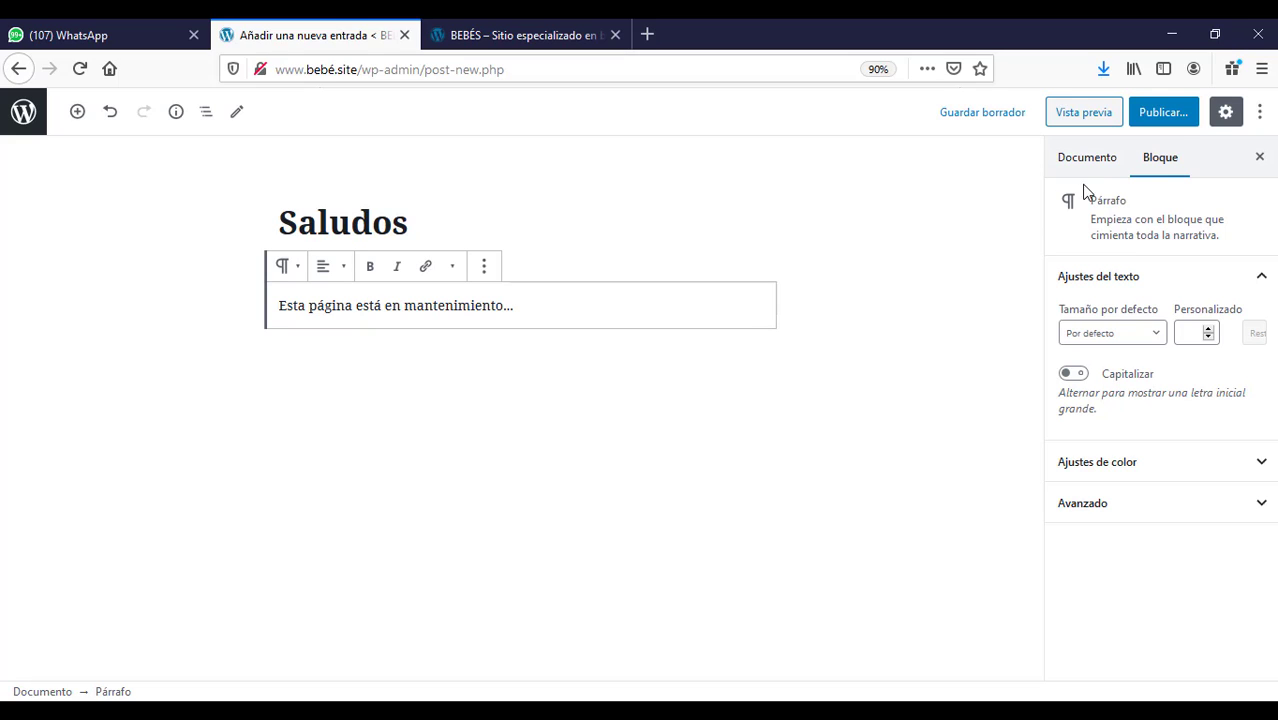
# Publish the Saludos post and reload the public site's front page to check its posts.
pyautogui.click(1157, 112)
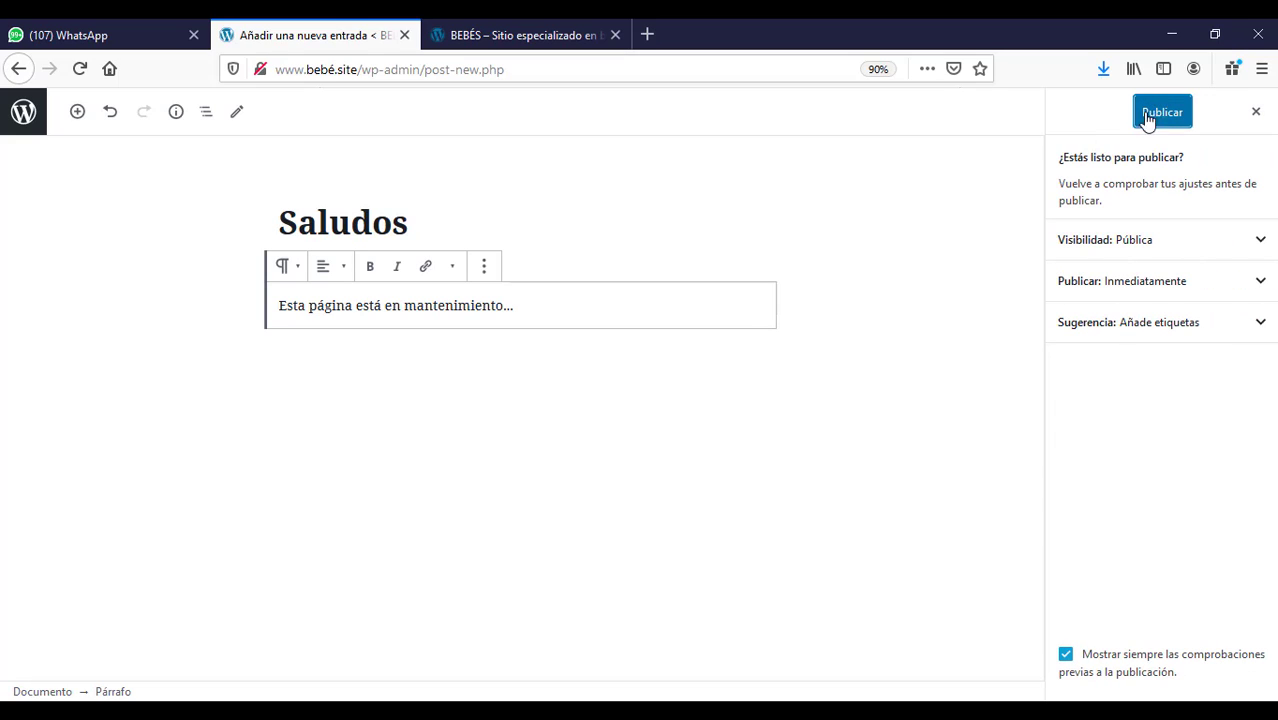
pyautogui.click(1170, 114)
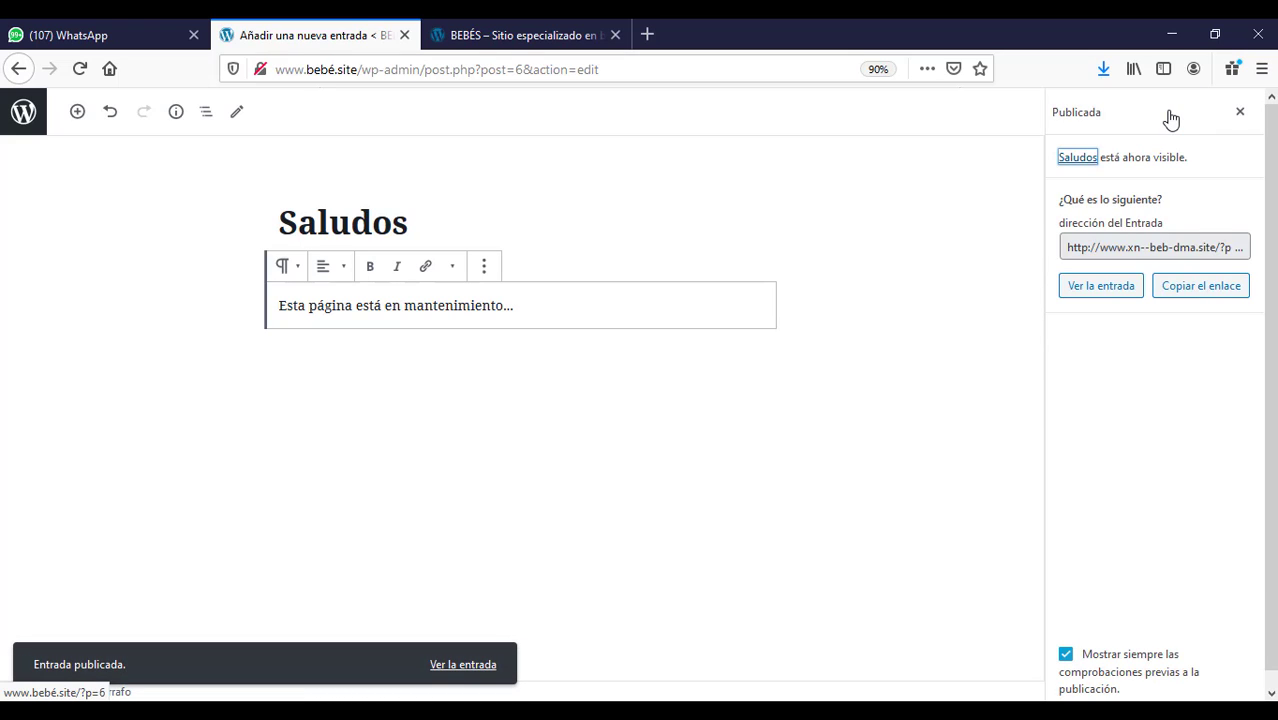
pyautogui.click(505, 37)
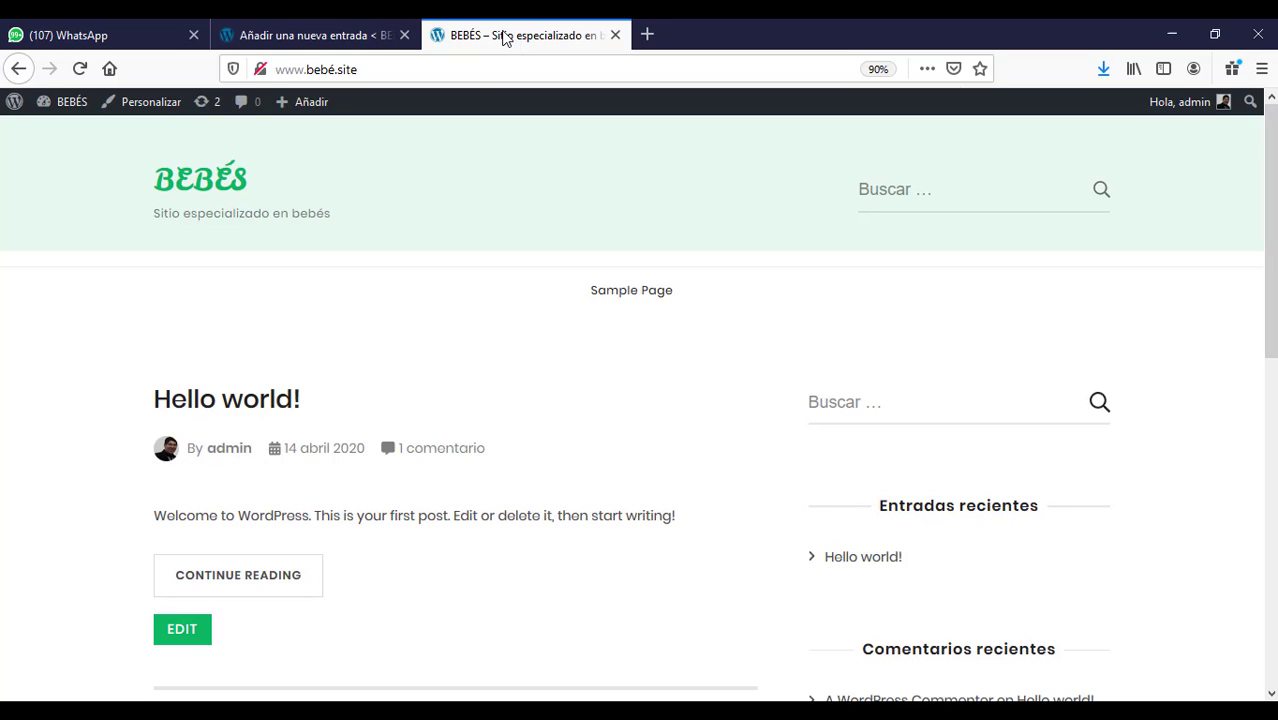
pyautogui.click(79, 69)
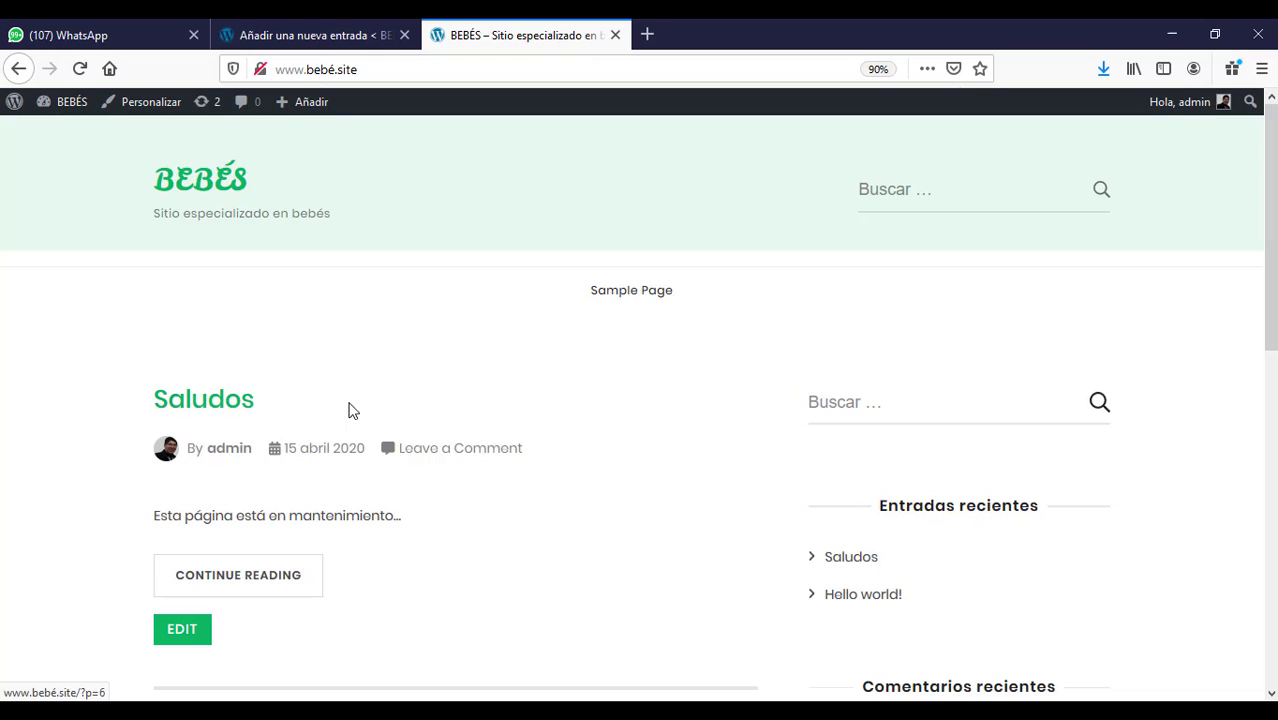
pyautogui.moveTo(1273, 249); pyautogui.dragTo(1275, 345)
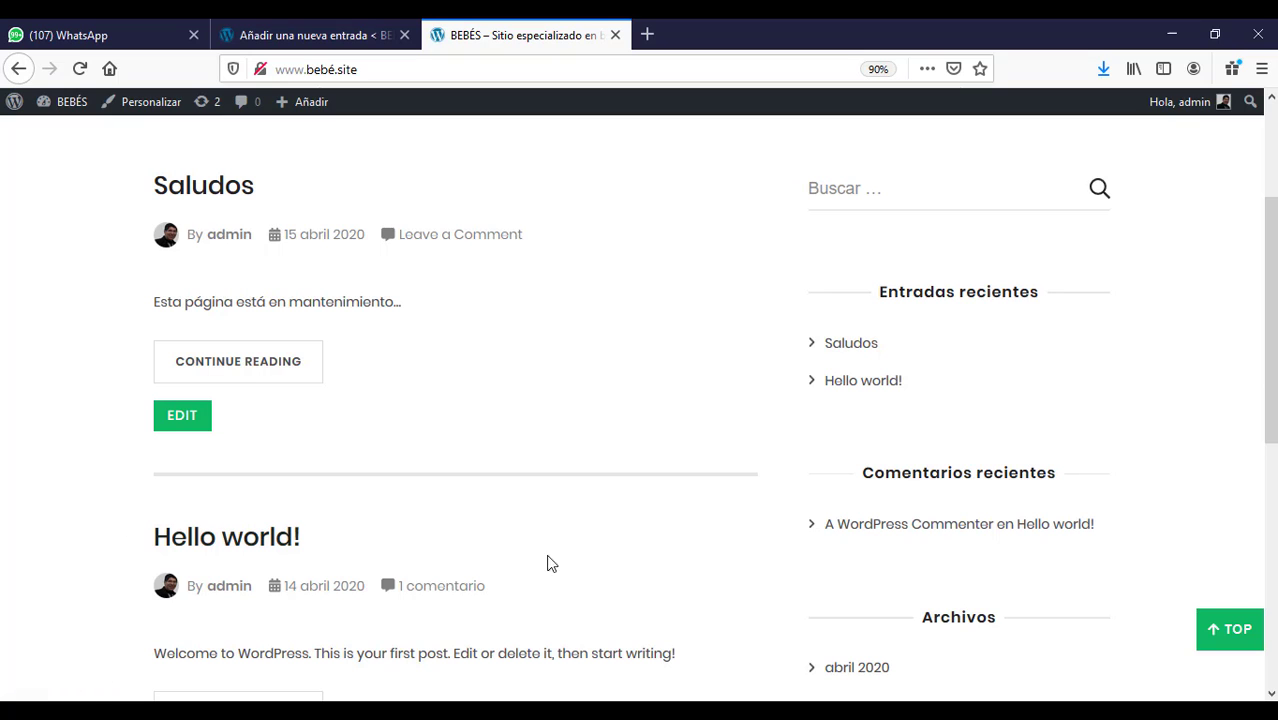
pyautogui.moveTo(1271, 320); pyautogui.dragTo(1268, 408)
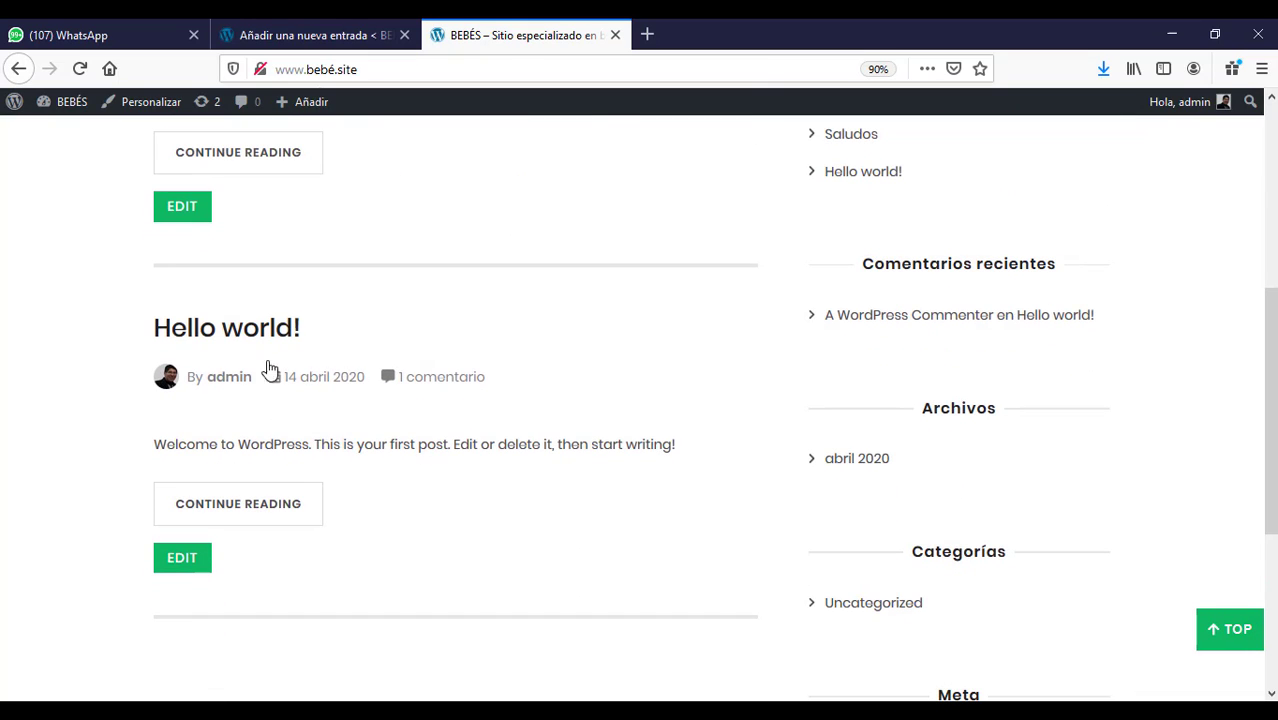
# Return to the post list and move the "Hello world!" post to the trash.
pyautogui.click(307, 30)
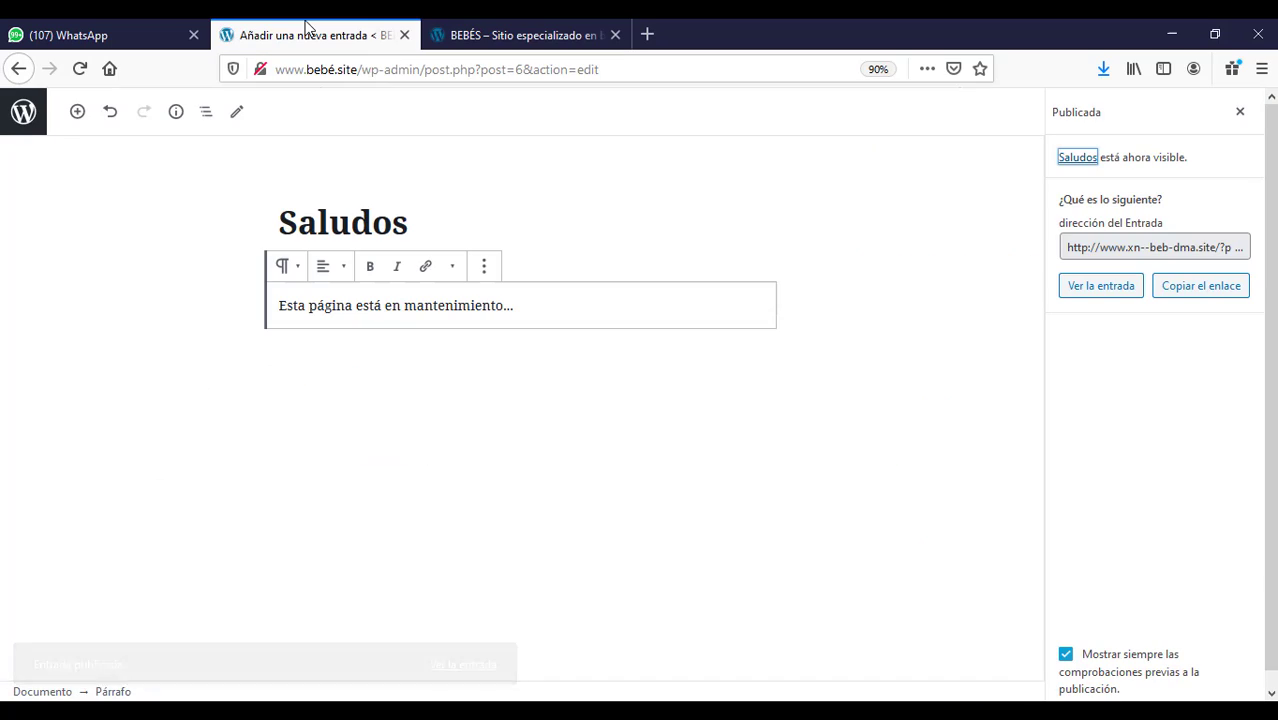
pyautogui.click(20, 118)
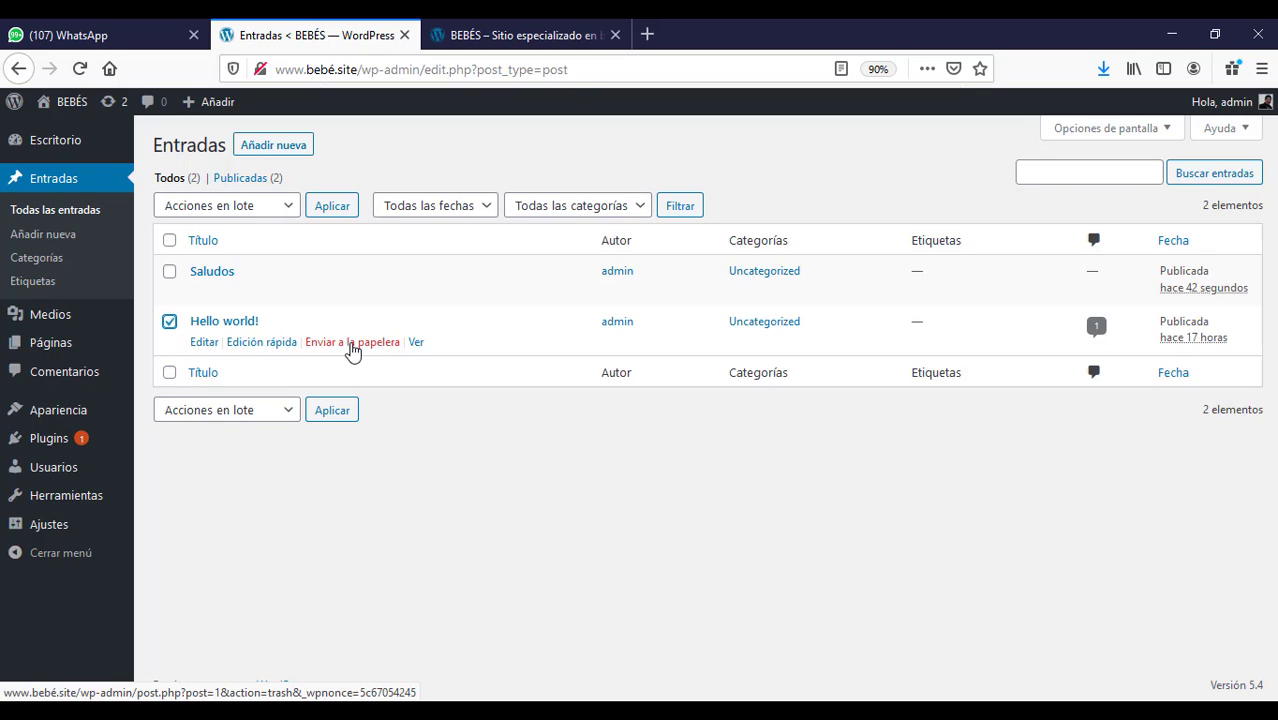
pyautogui.click(290, 412)
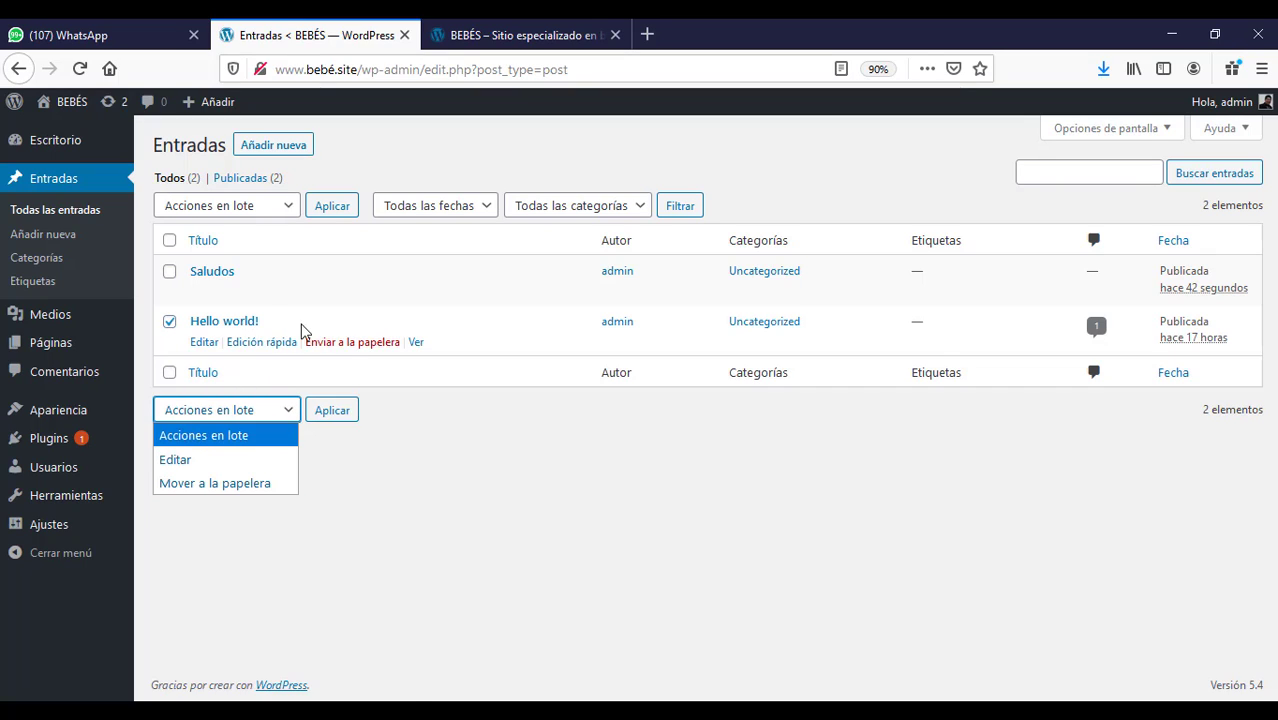
pyautogui.click(343, 345)
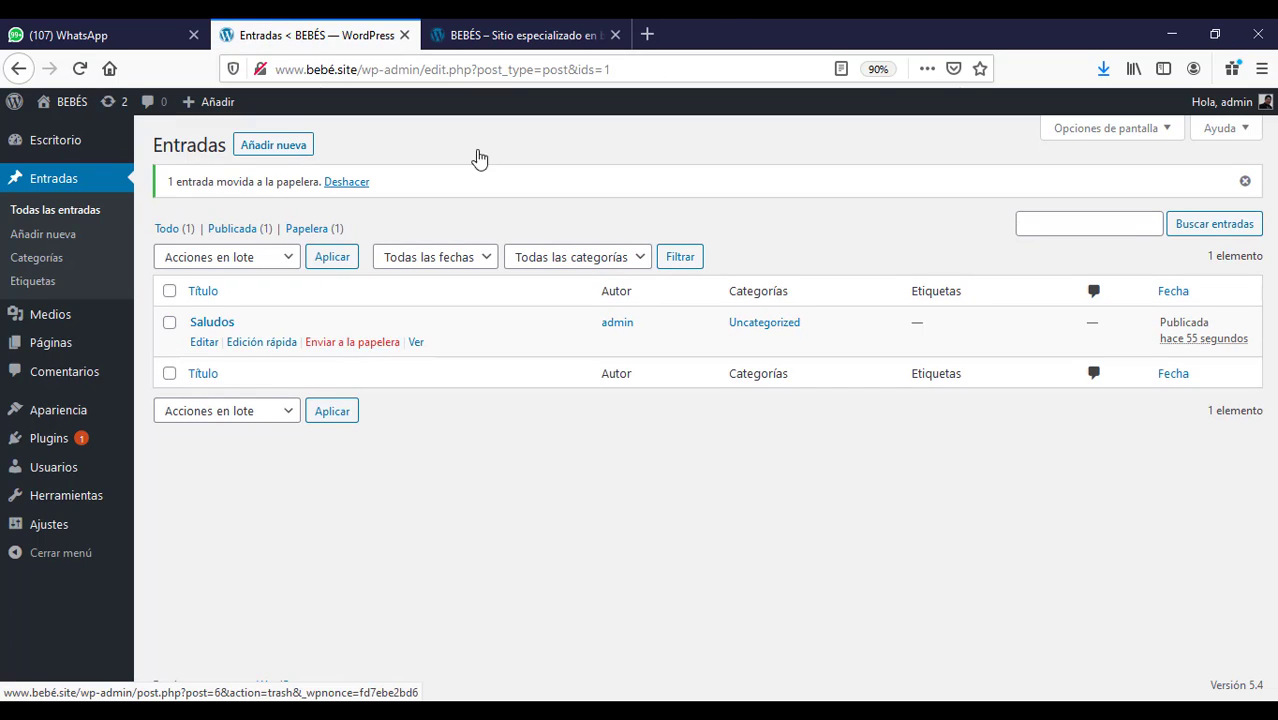
# Reload the public site and check which posts its front page lists.
pyautogui.click(515, 35)
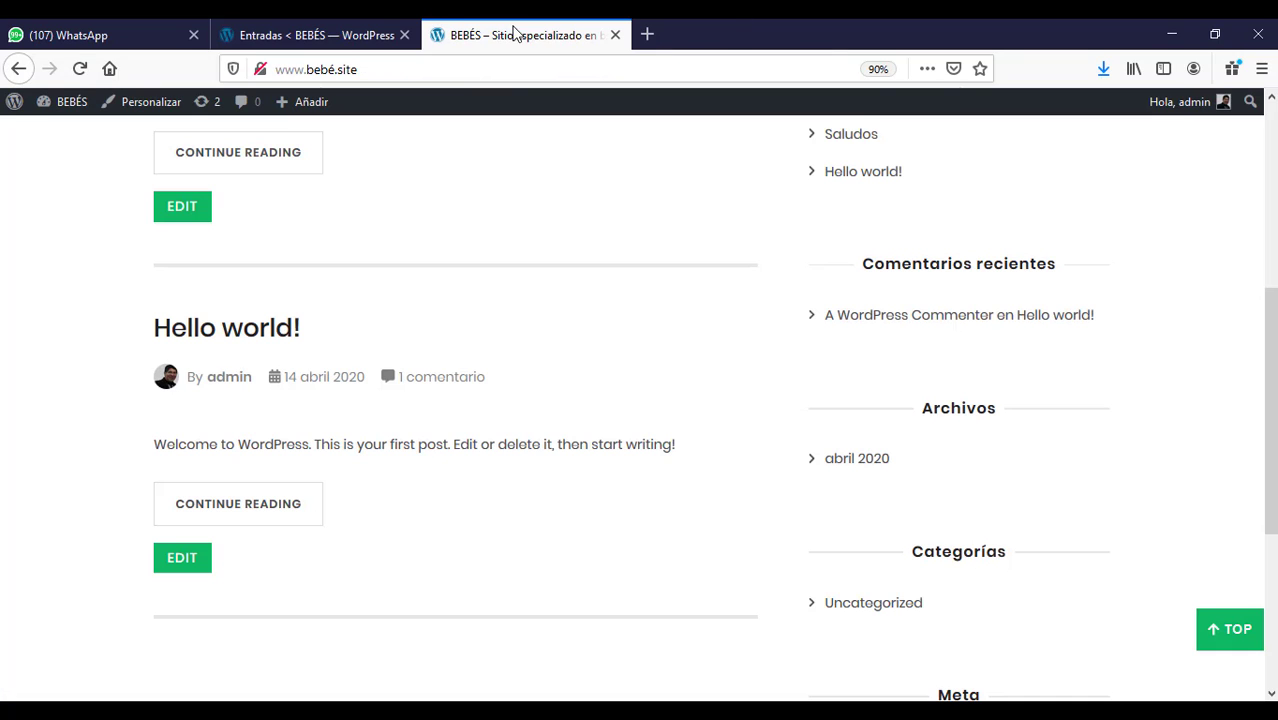
pyautogui.click(80, 69)
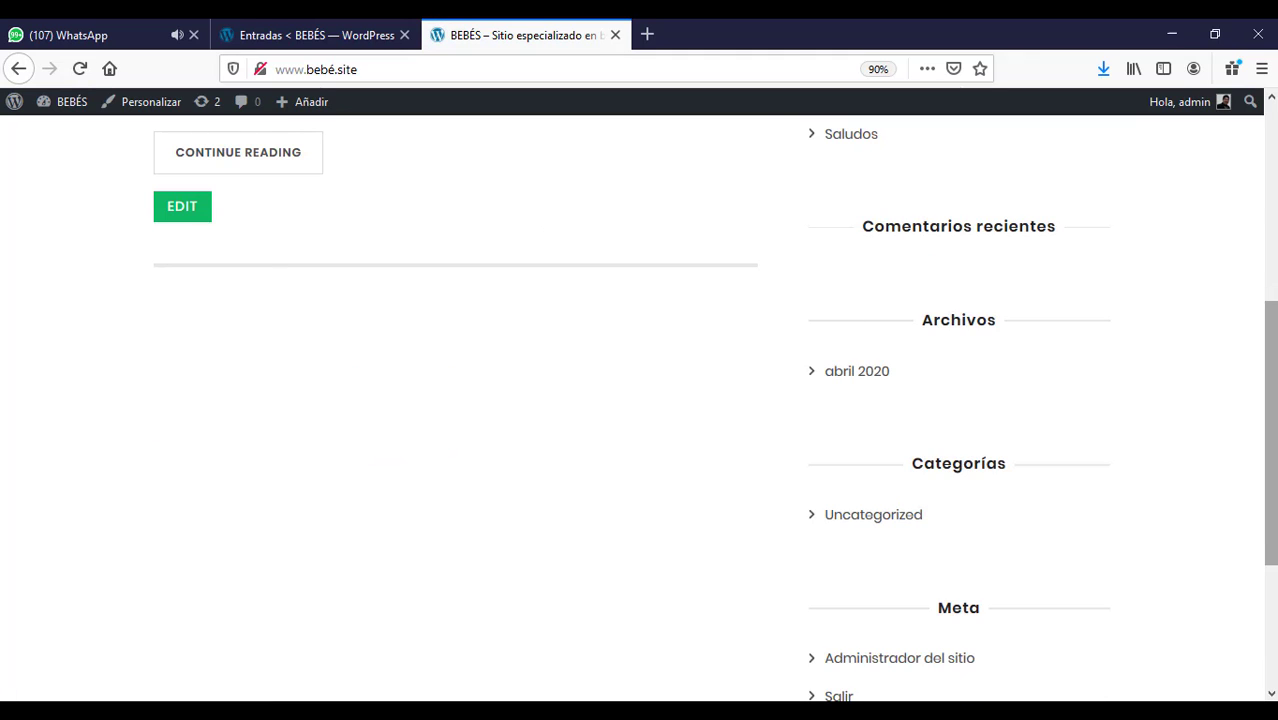
pyautogui.scroll(3, 419, 295)
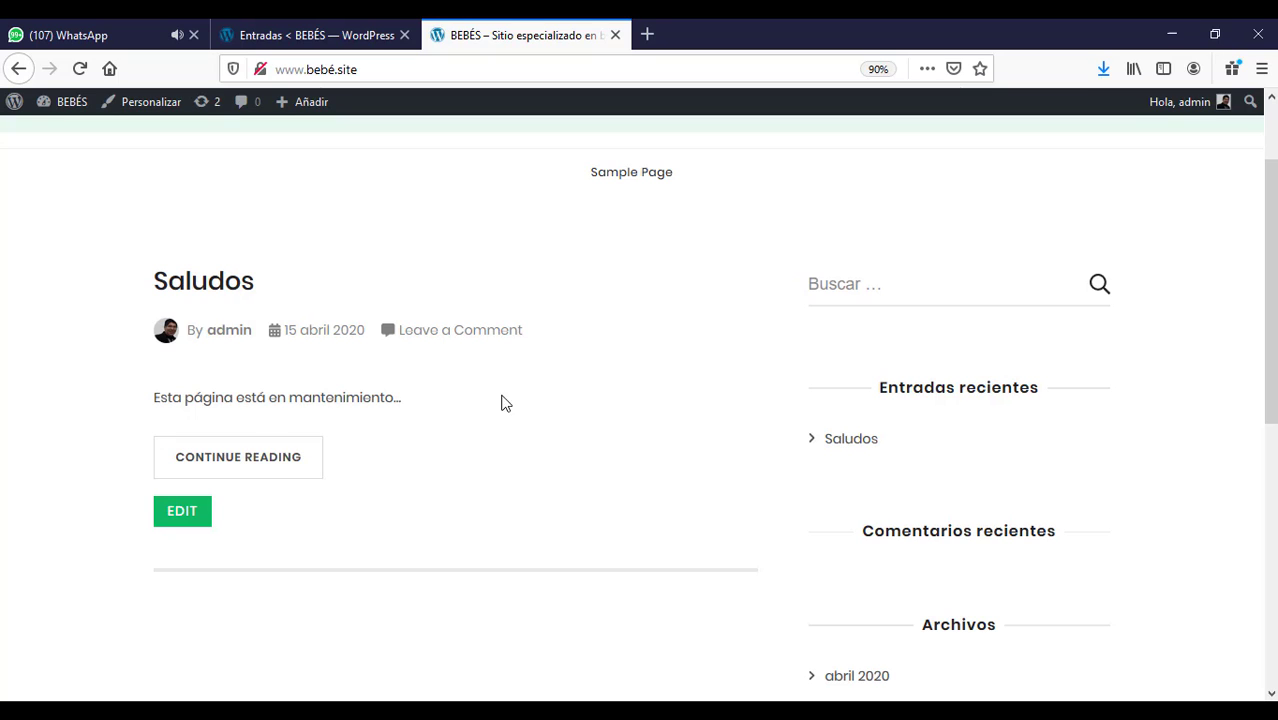
# Open the Saludos post for editing and add an empty block below its paragraph.
pyautogui.click(311, 33)
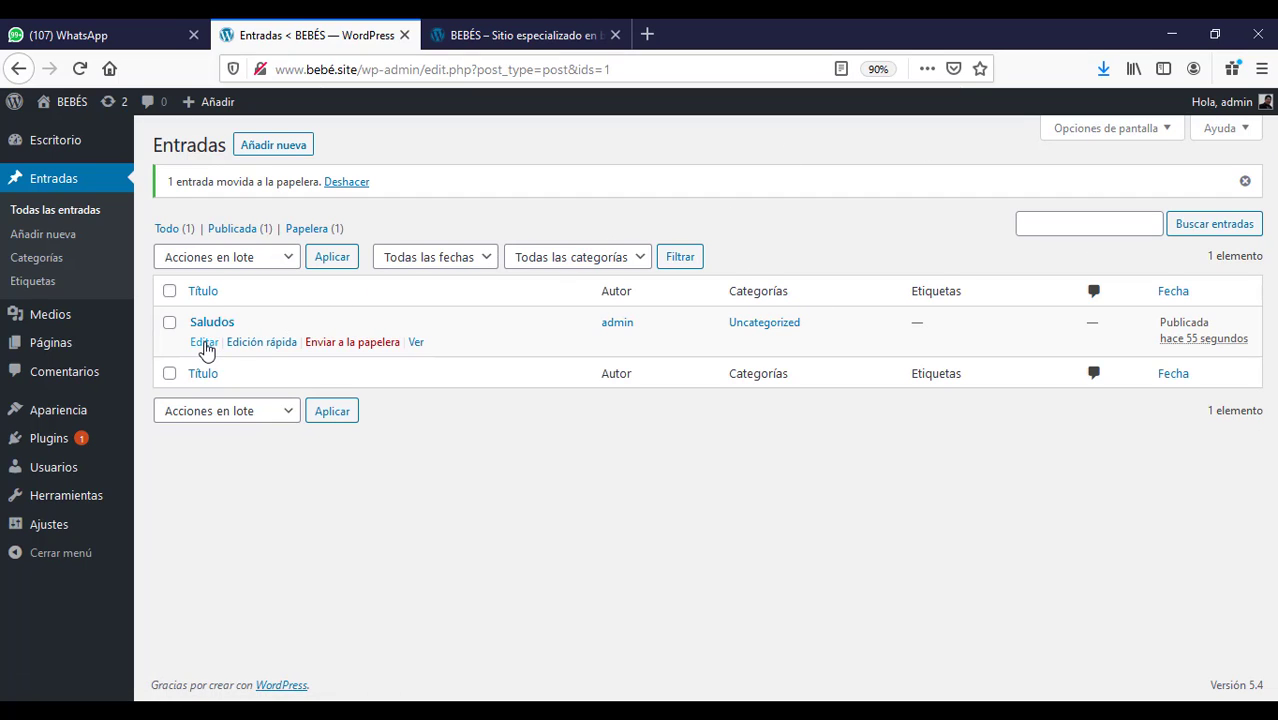
pyautogui.click(204, 343)
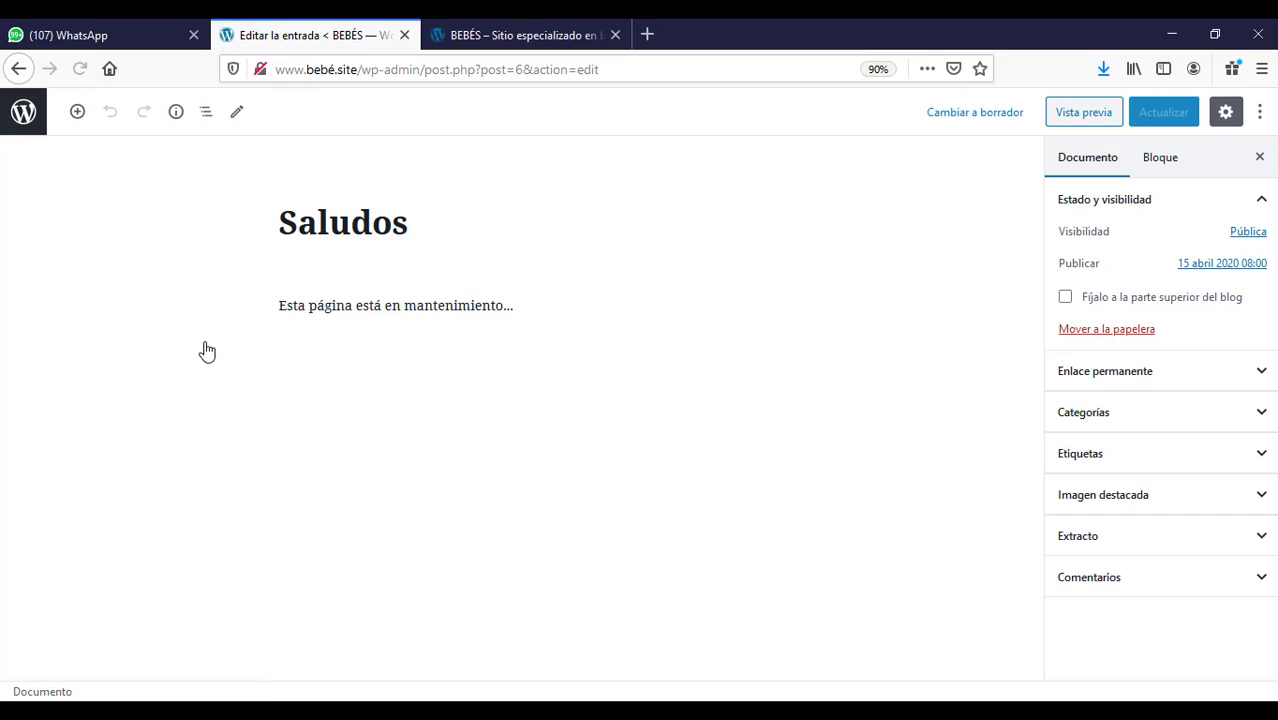
pyautogui.click(534, 307)
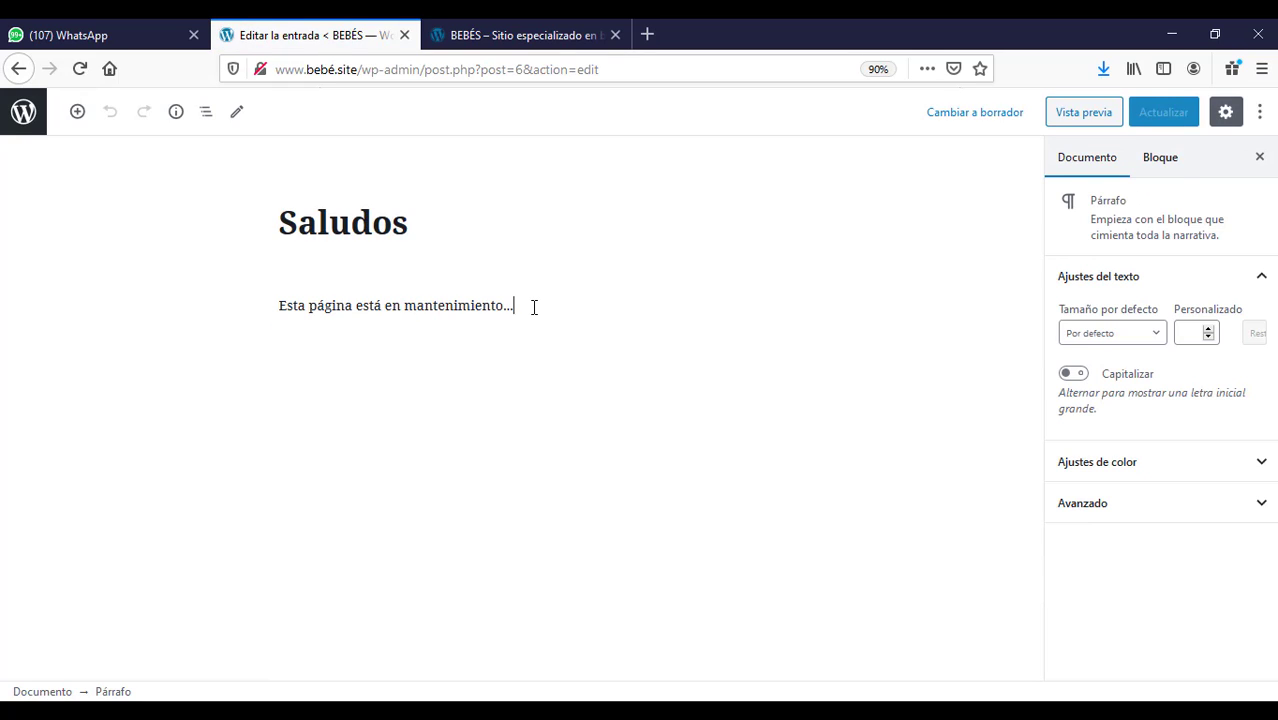
pyautogui.press('Return')
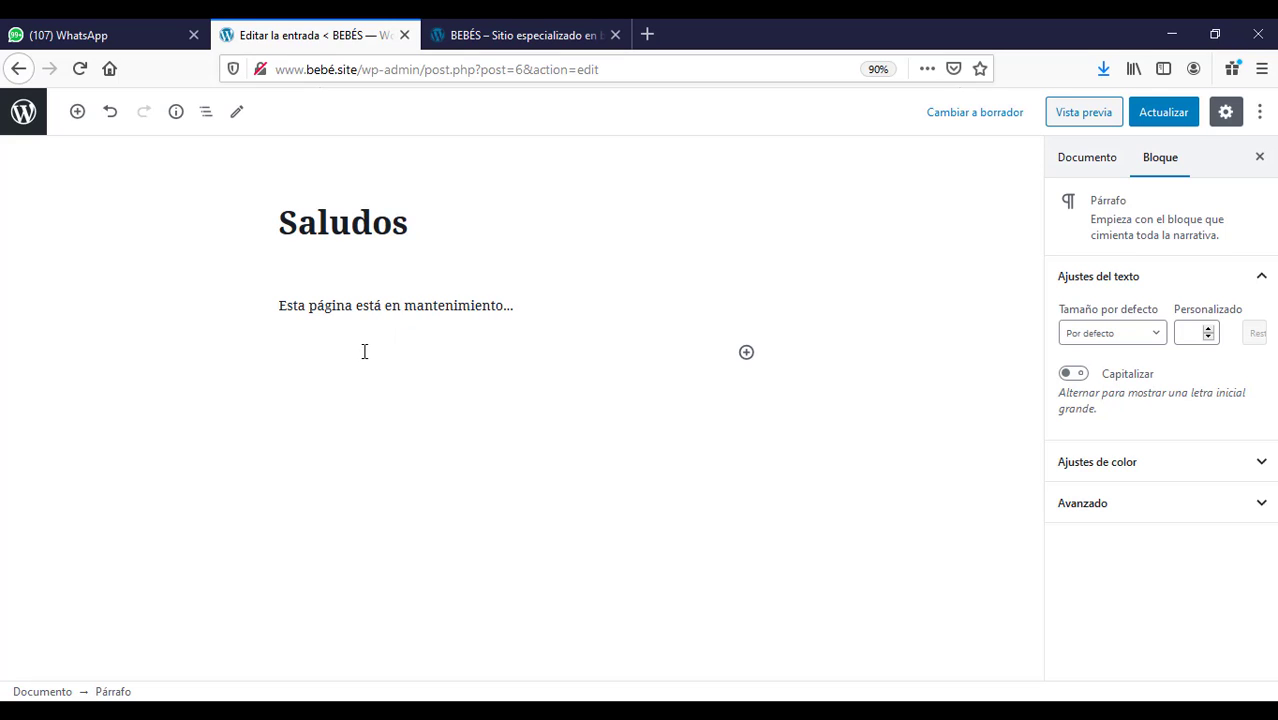
# Insert an image block below the paragraph and upload Retorno-a-casa.JPG from the Desktop folder into it.
pyautogui.click(746, 353)
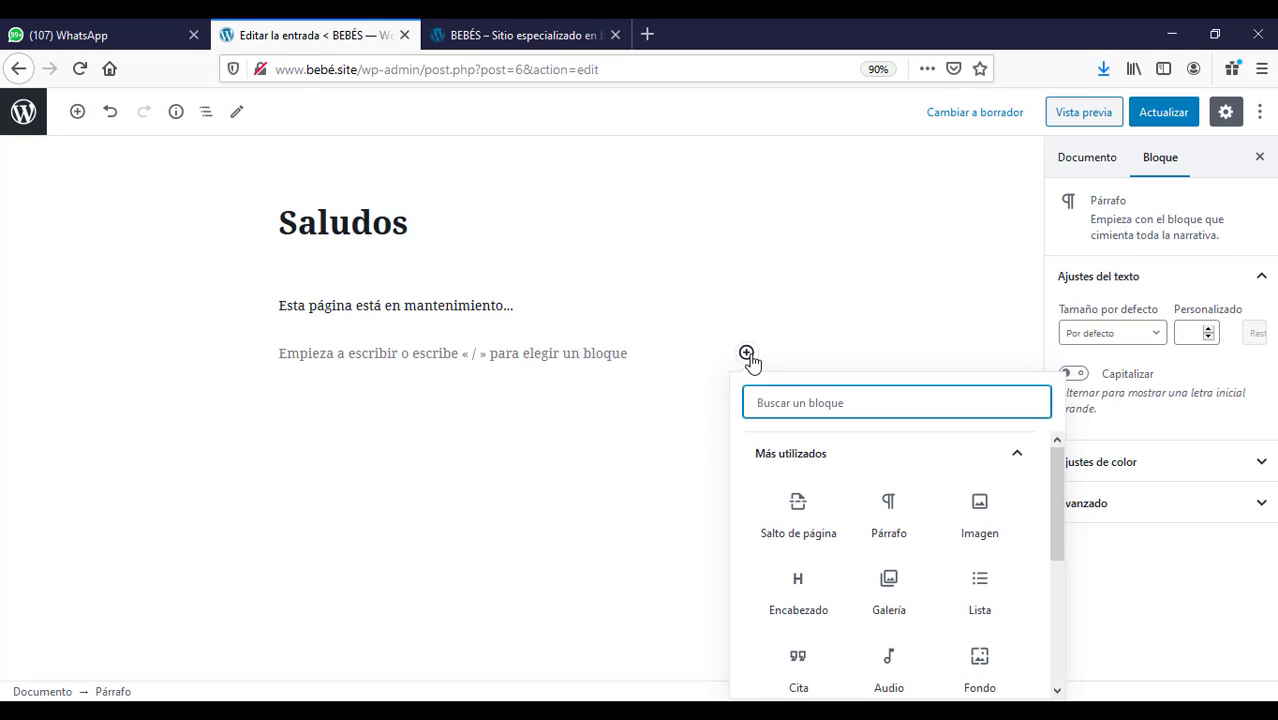
pyautogui.click(981, 507)
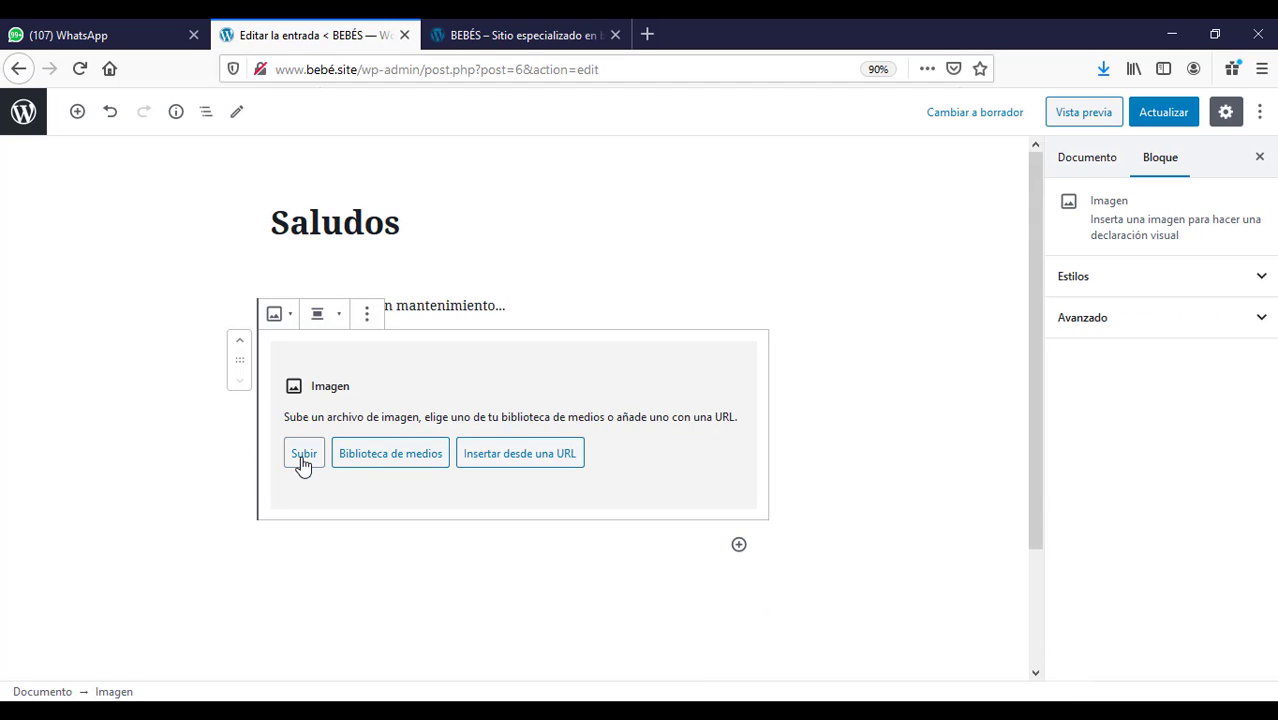
pyautogui.click(303, 458)
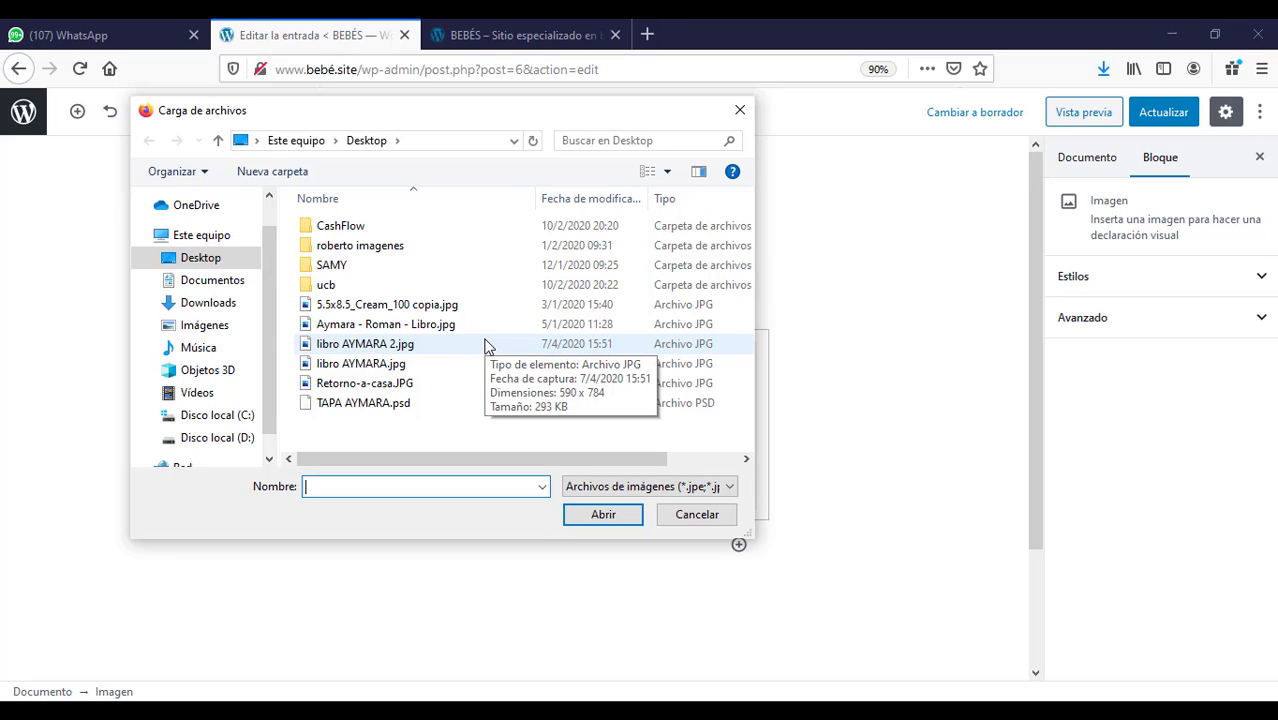
pyautogui.click(376, 387)
pyautogui.click(603, 516)
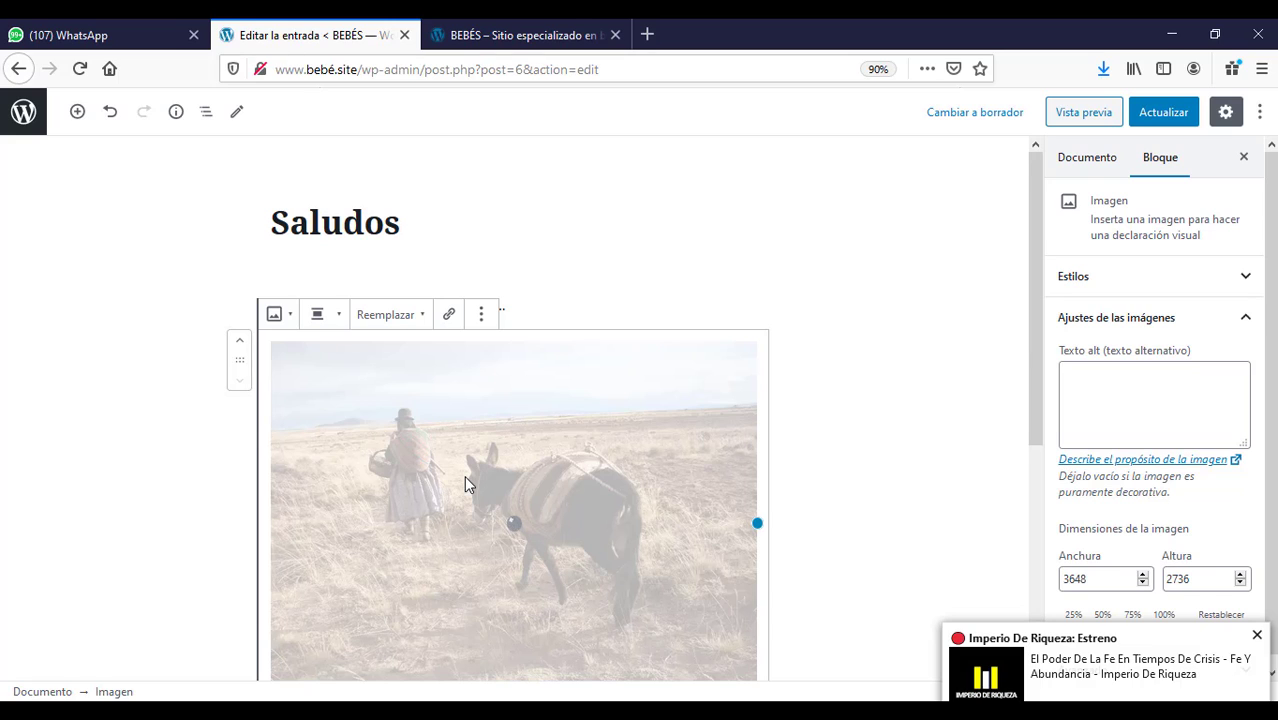
# Center-align the uploaded image in the Saludos post.
pyautogui.scroll(-1, 1040, 370)
pyautogui.moveTo(1040, 370)
pyautogui.mouseDown()
pyautogui.moveTo(1036, 434)
pyautogui.moveTo(1038, 356)
pyautogui.moveTo(1038, 375)
pyautogui.mouseUp()
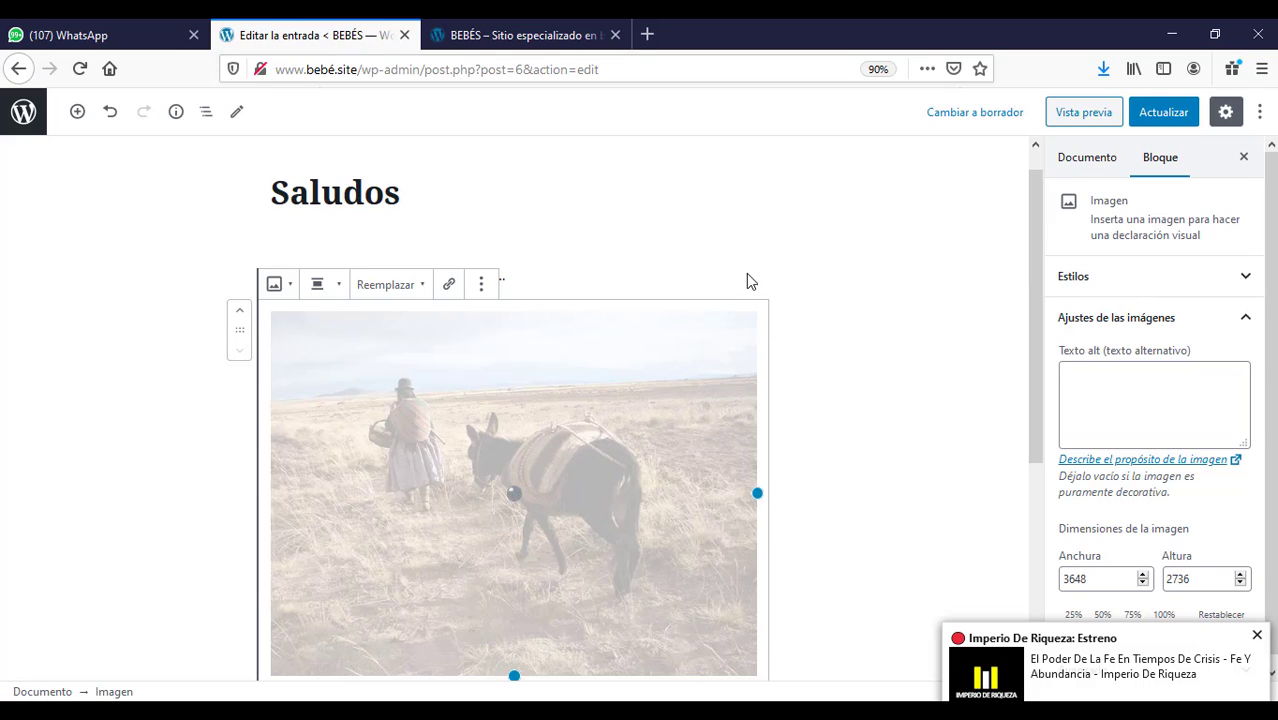
pyautogui.click(340, 287)
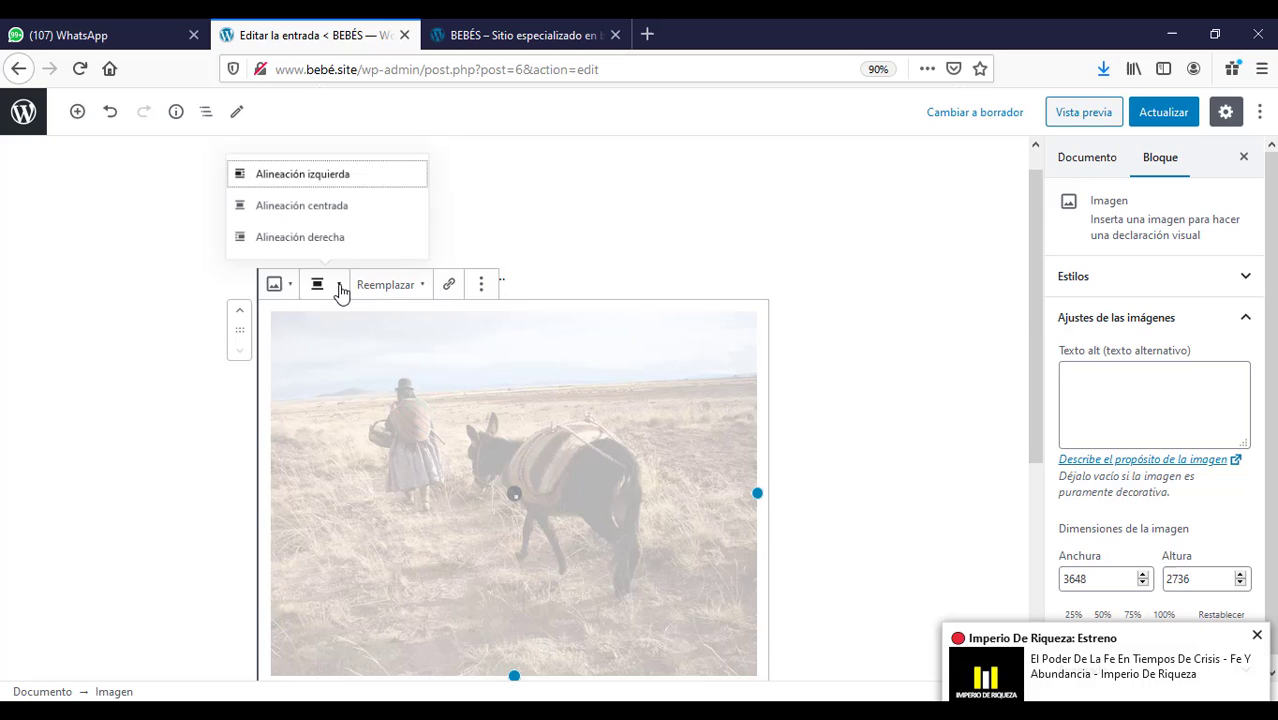
pyautogui.click(292, 205)
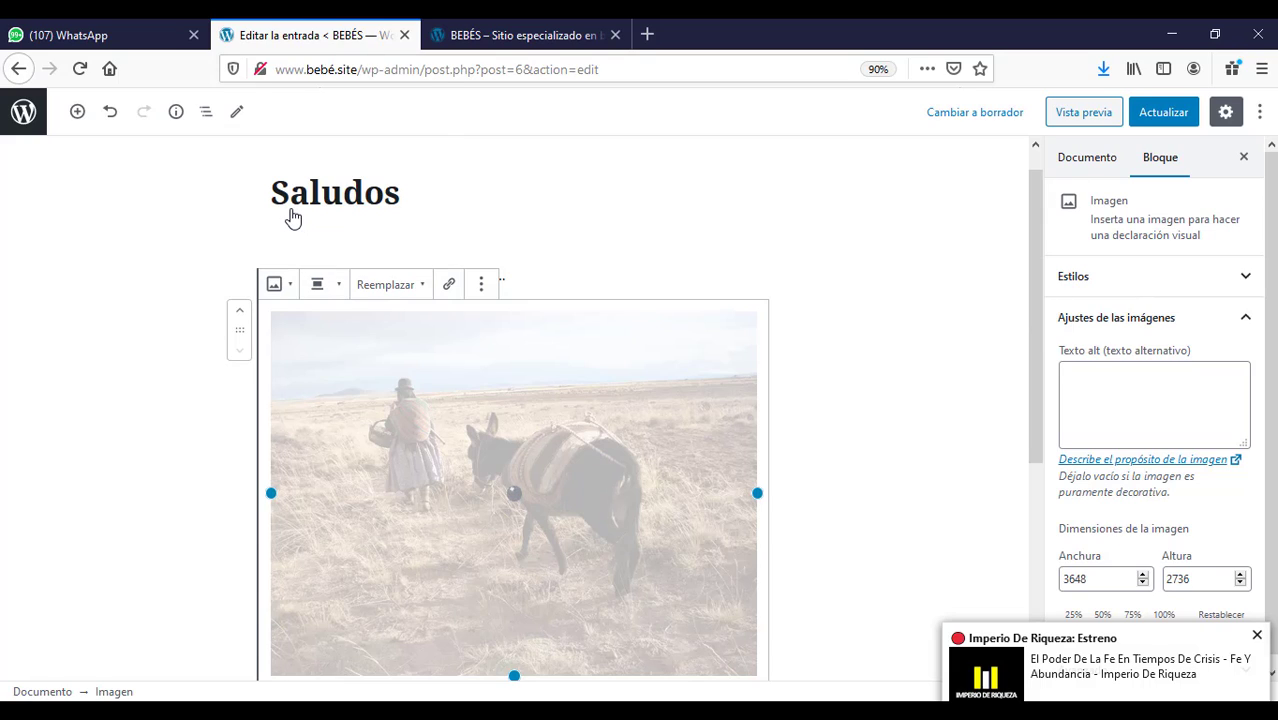
# Deselect the image block and update the published Saludos post.
pyautogui.click(846, 392)
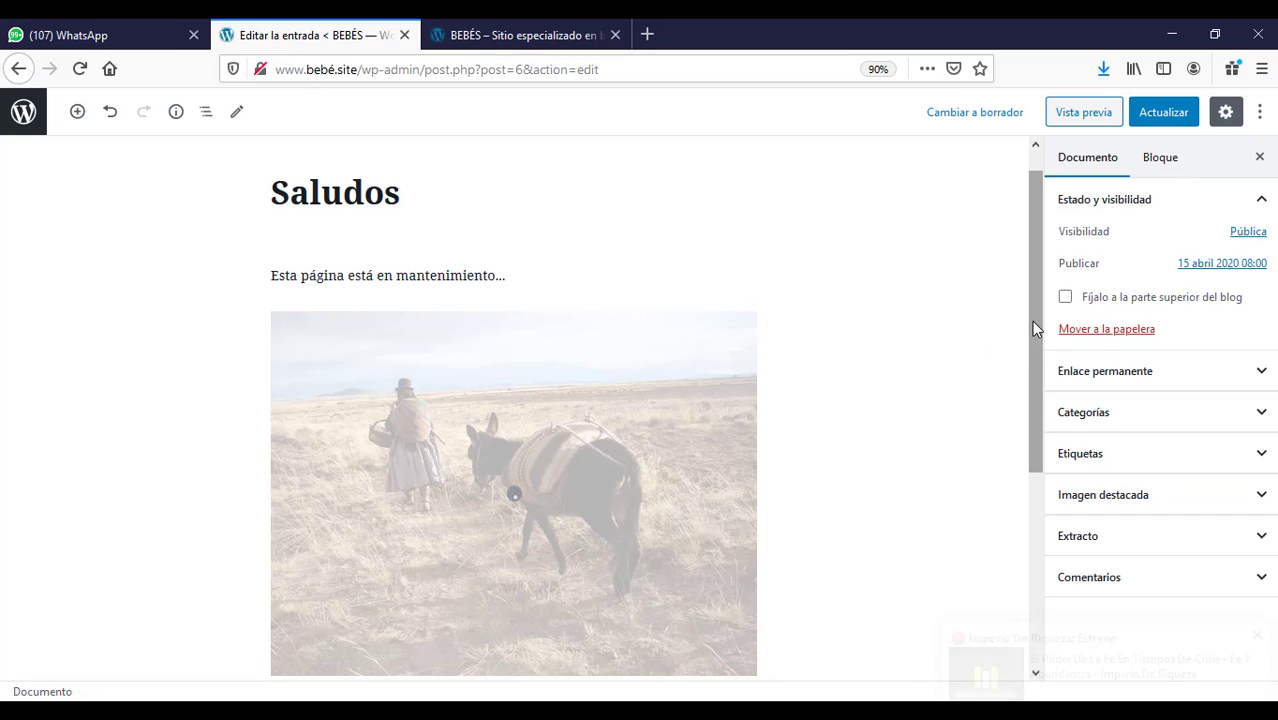
pyautogui.moveTo(1031, 320)
pyautogui.mouseDown()
pyautogui.moveTo(1015, 452)
pyautogui.moveTo(1030, 296)
pyautogui.mouseUp()
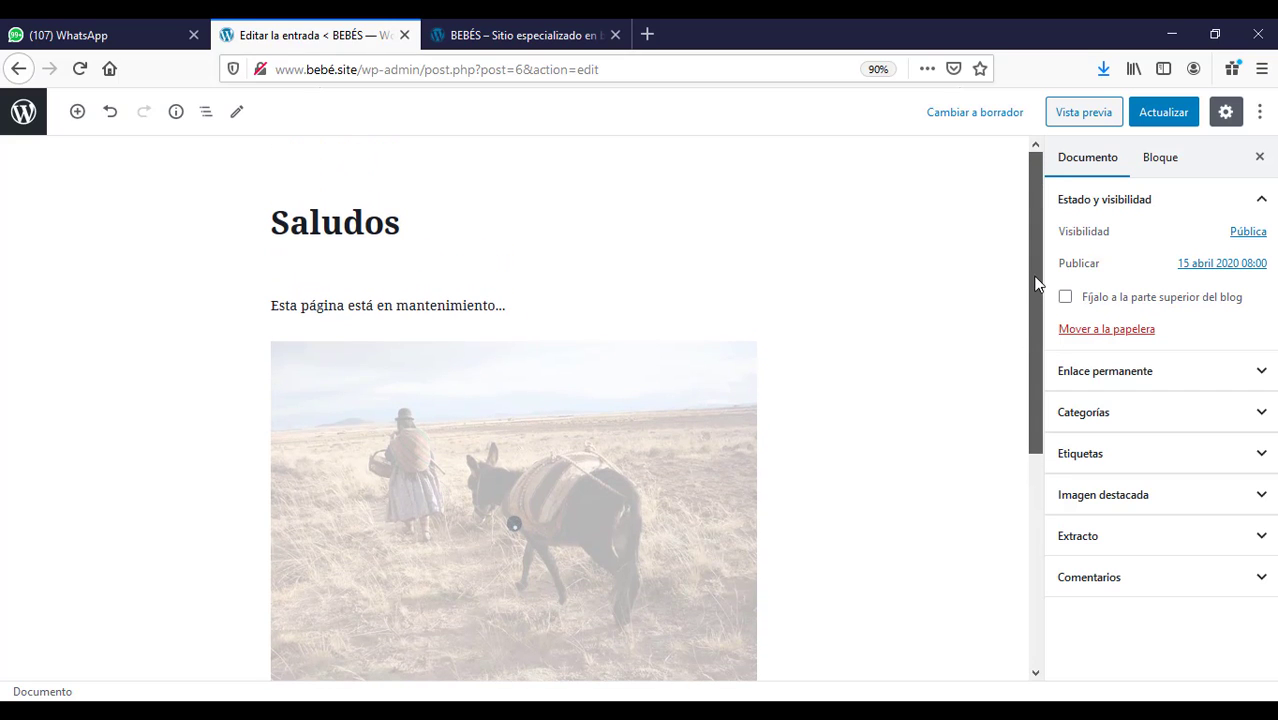
pyautogui.click(1165, 112)
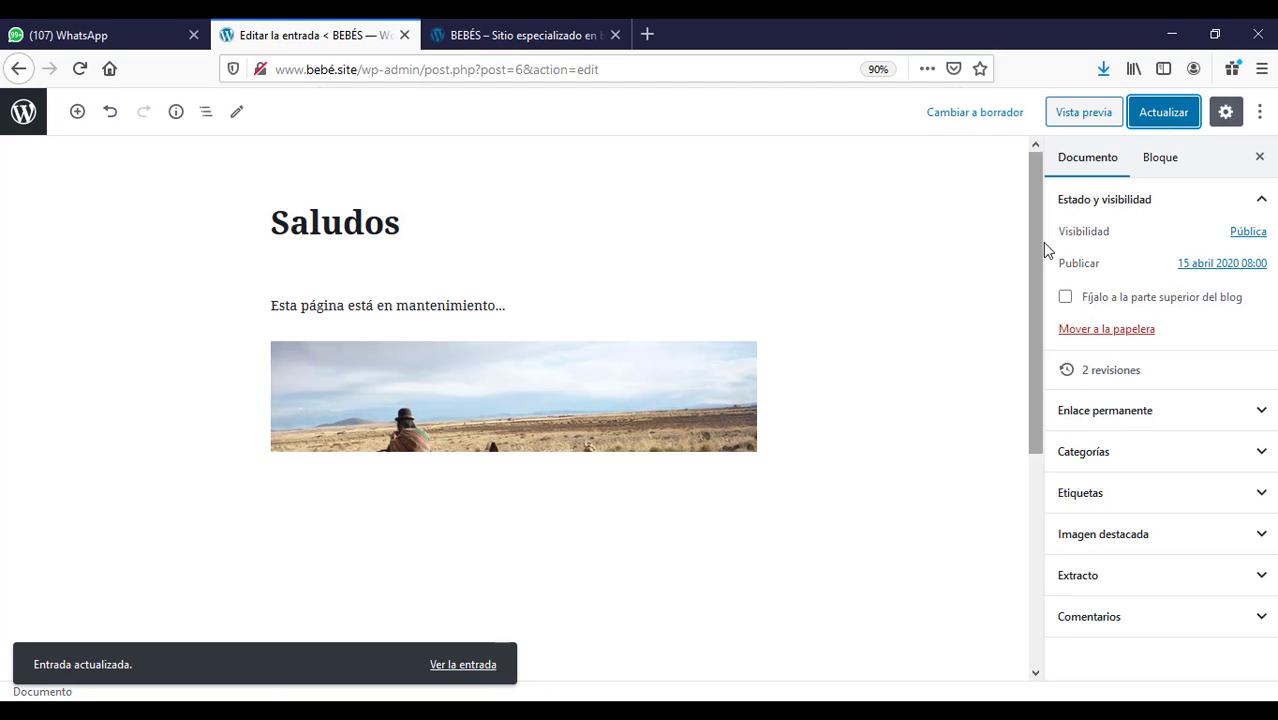
# Check the image of the updated Saludos post in the editor and on its public page.
pyautogui.moveTo(1035, 290); pyautogui.dragTo(1023, 317)
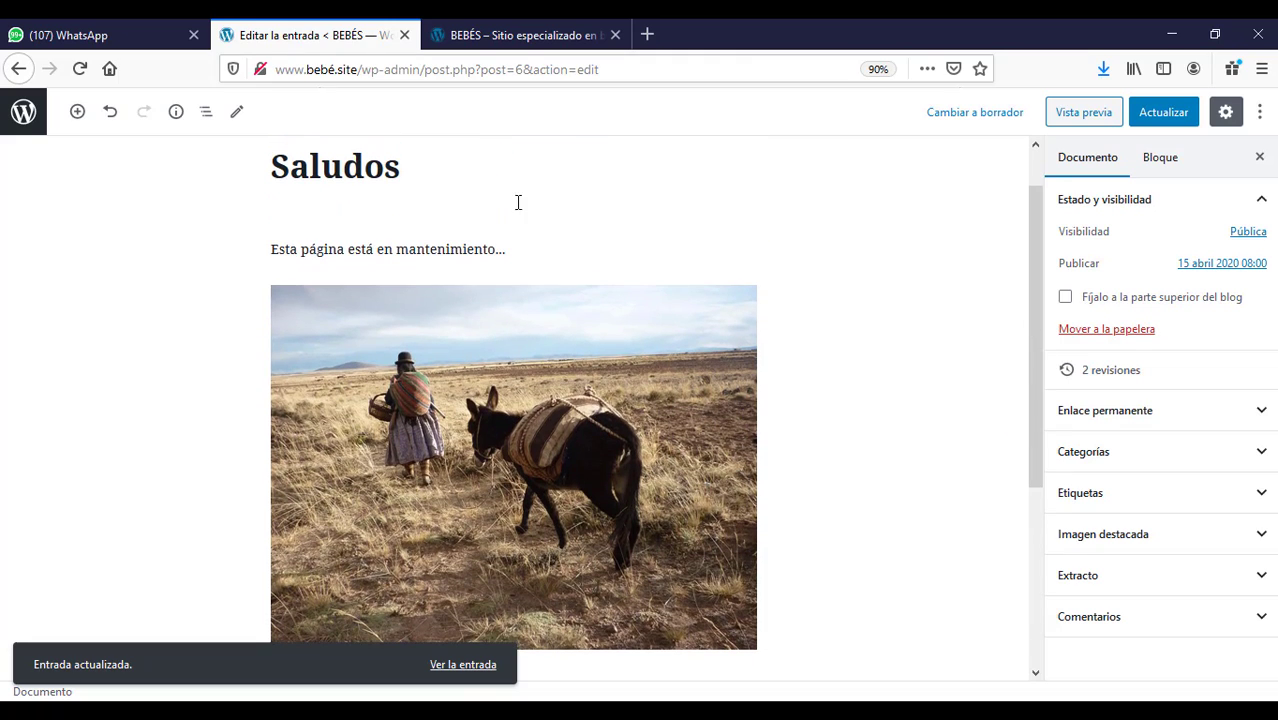
pyautogui.click(557, 40)
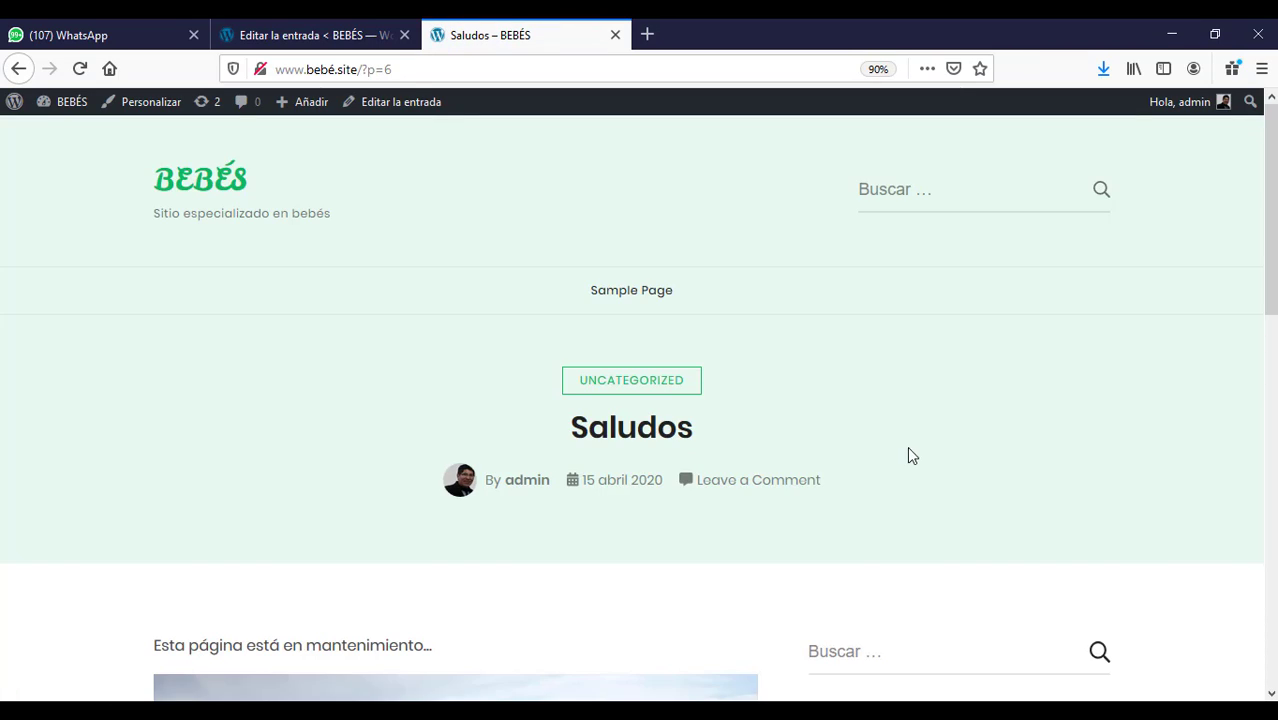
pyautogui.moveTo(1270, 180); pyautogui.dragTo(1266, 130)
# Leave the Saludos post editor for the list of all posts, confirming that the page is abandoned.
pyautogui.click(300, 33)
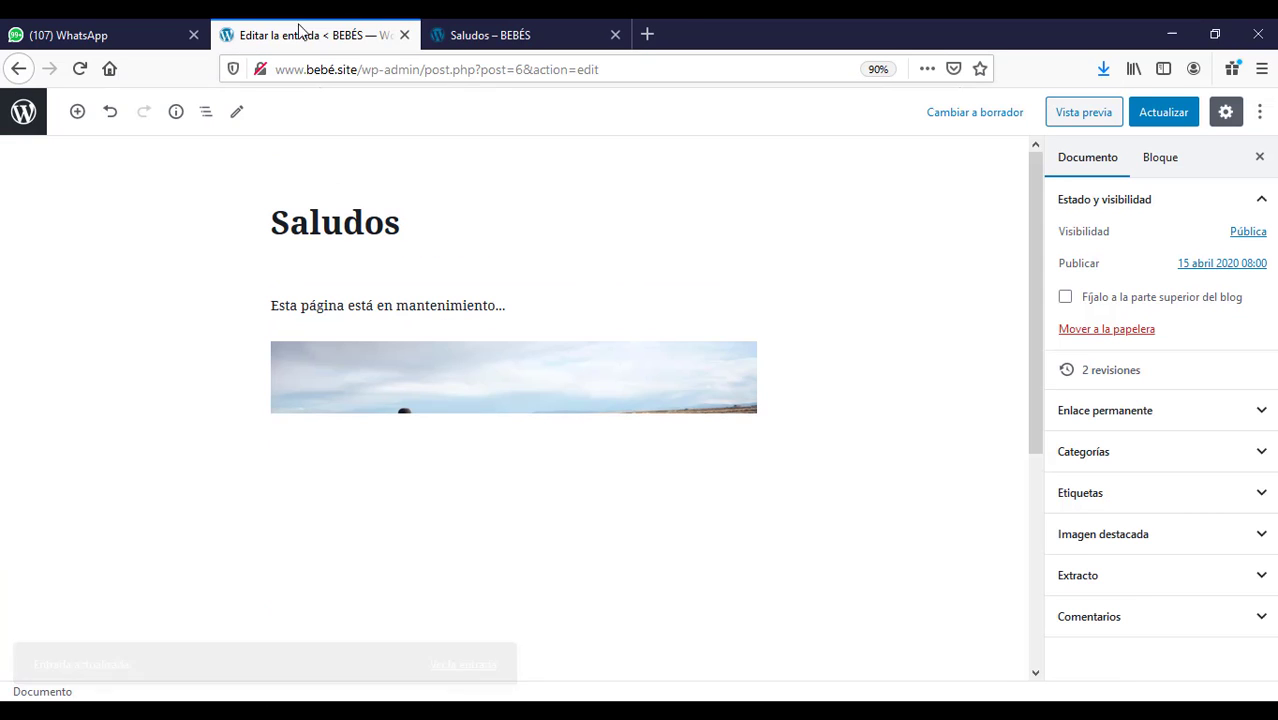
pyautogui.click(18, 116)
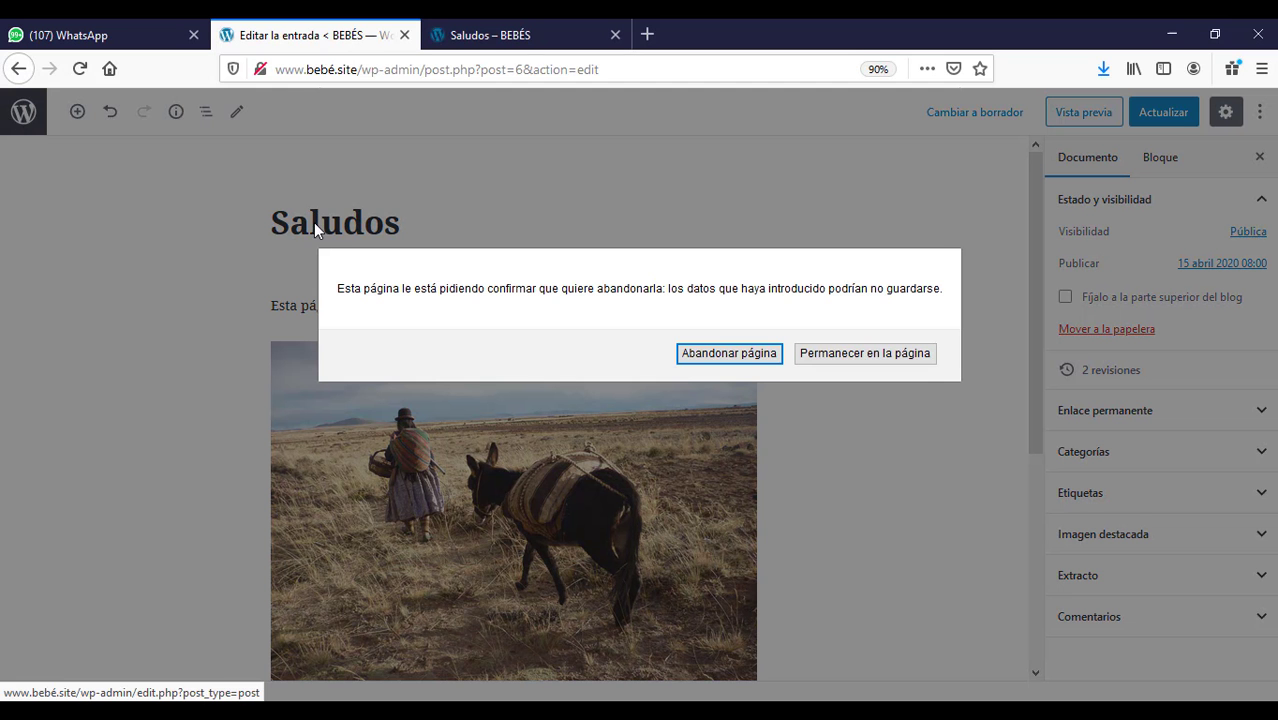
pyautogui.click(746, 357)
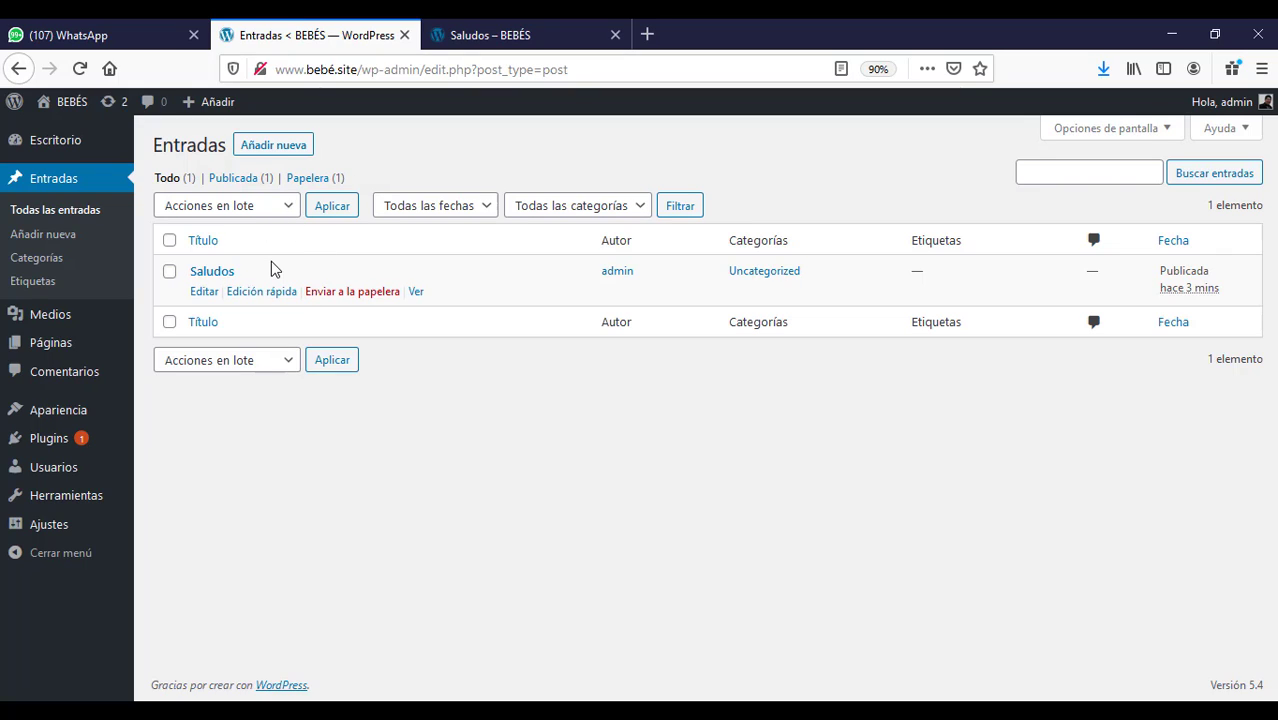
# Return to the front page of the public BEBÉS site and examine how the Saludos post is listed.
pyautogui.click(536, 32)
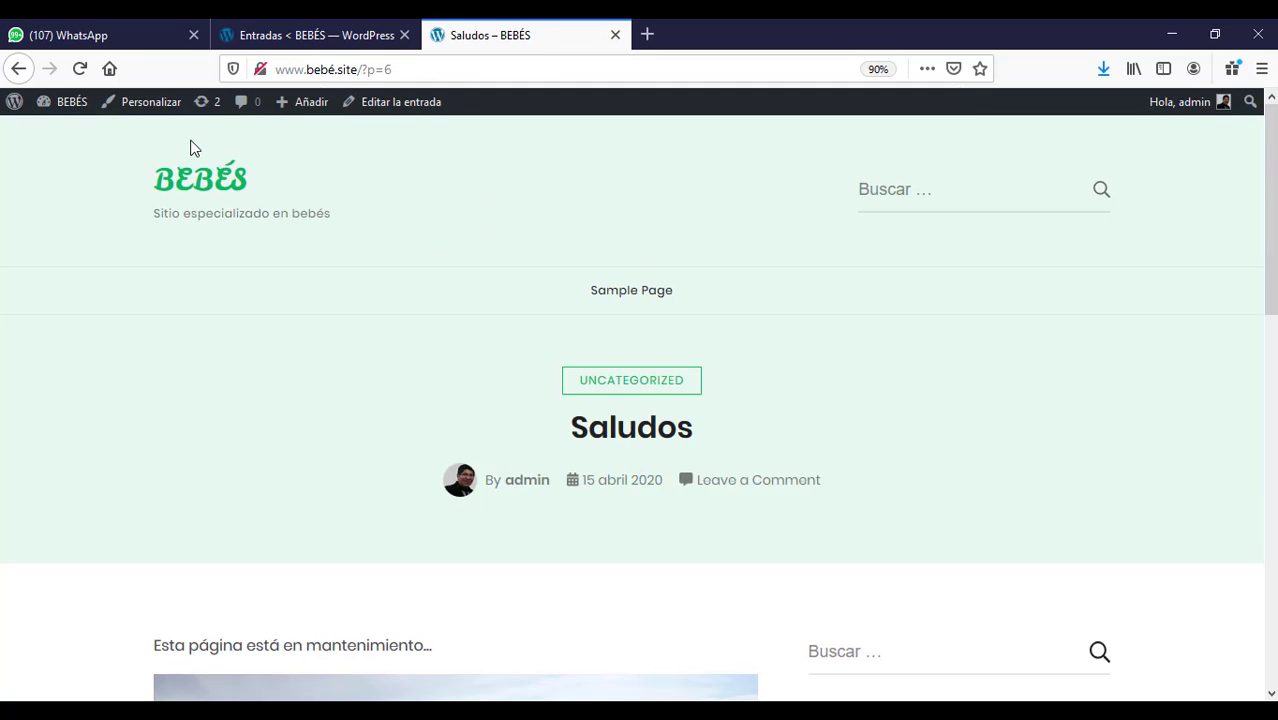
pyautogui.click(19, 69)
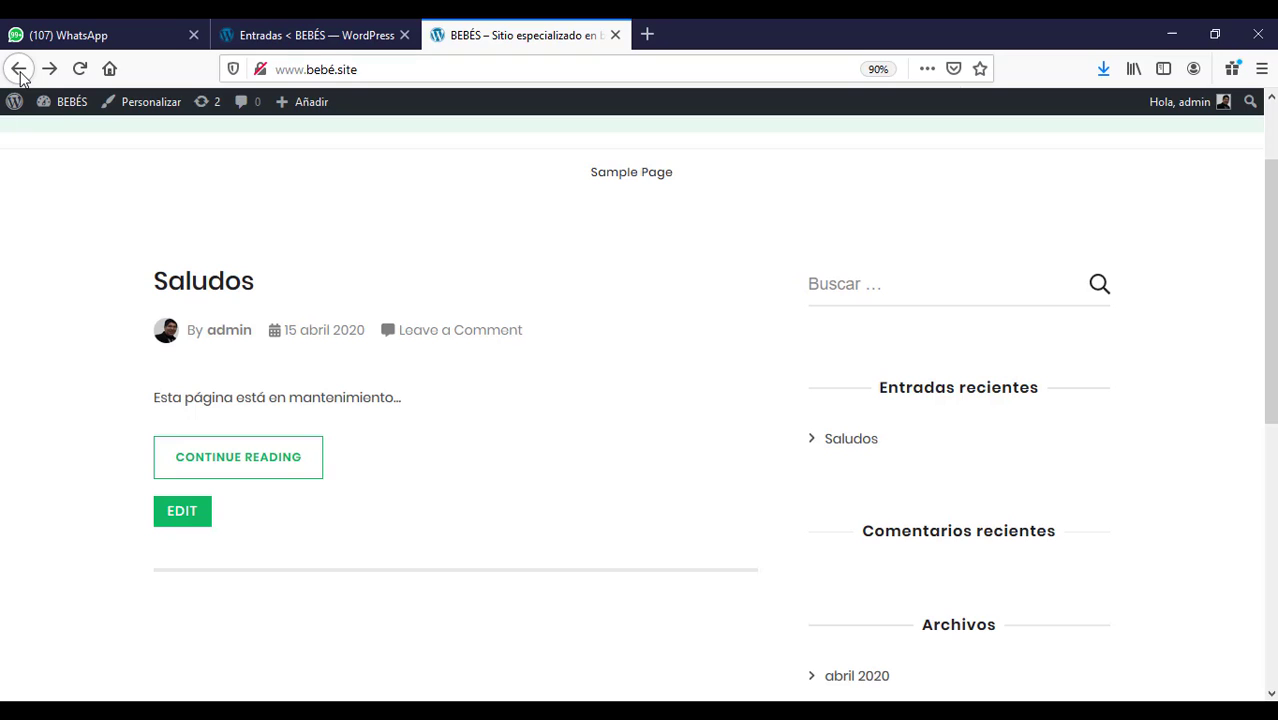
pyautogui.scroll(2, 336, 178)
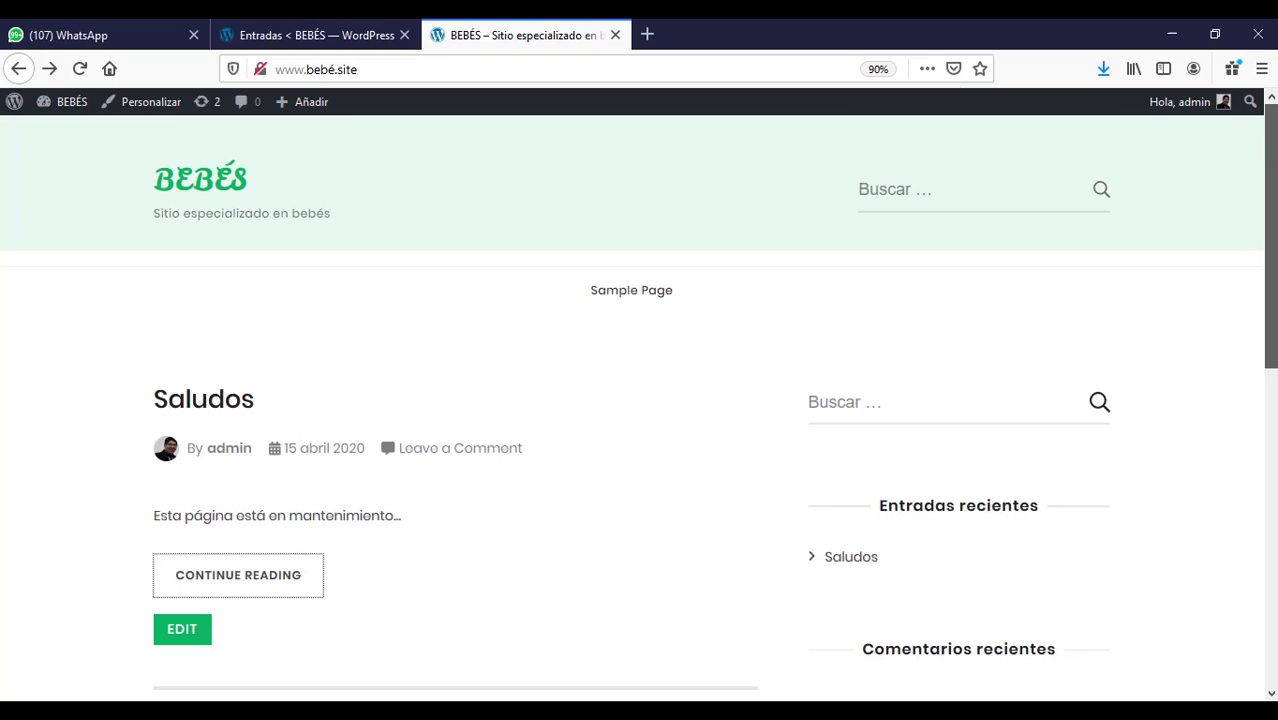